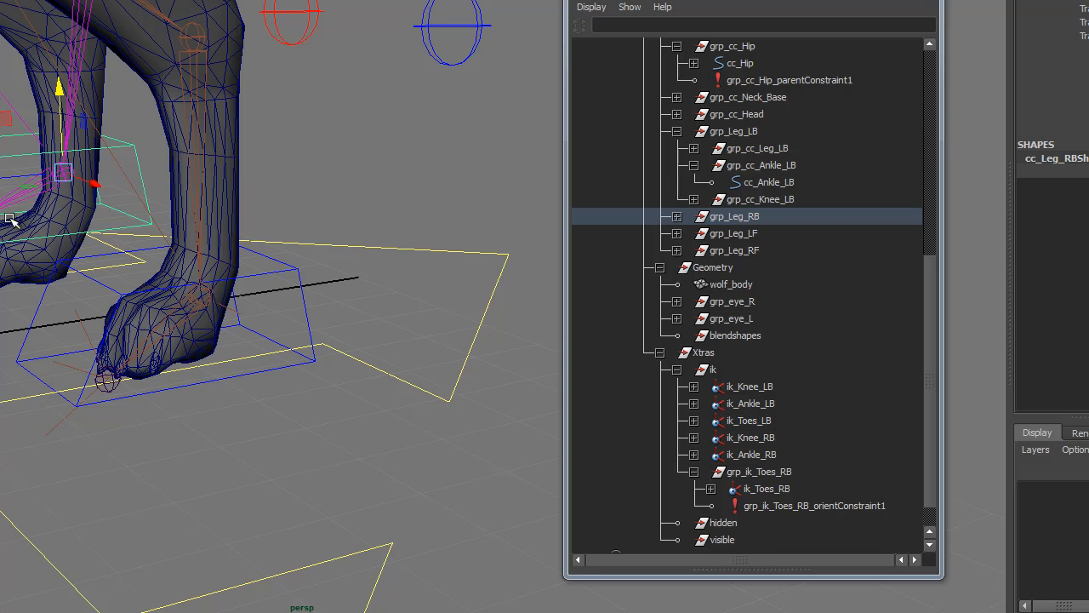
Test-rotate the left back leg control cc_Leg_LB to check how the paw follows
left_click(298, 271)
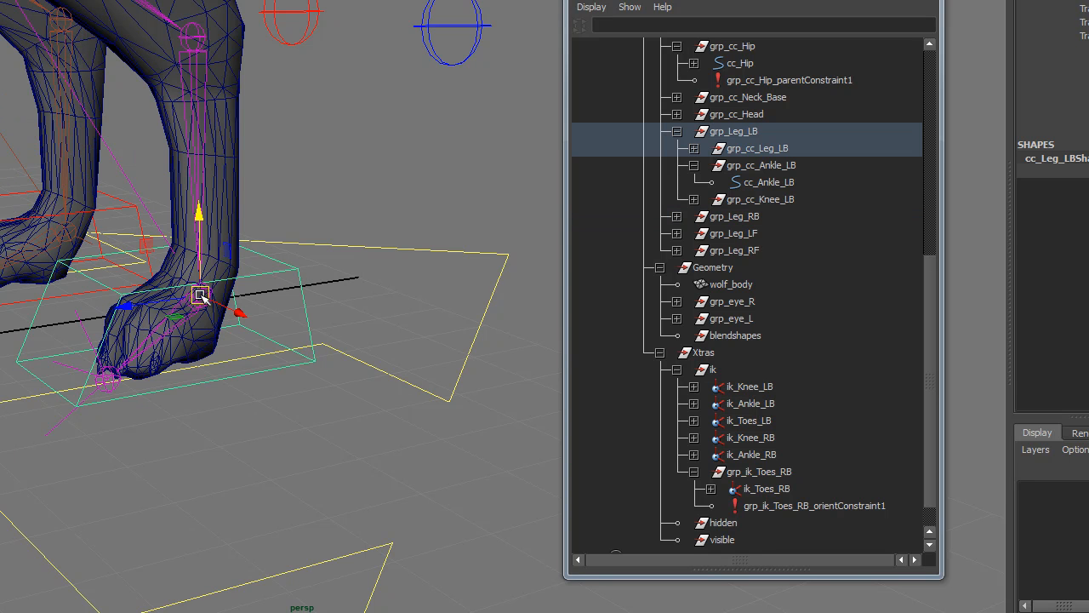
key("e")
left_click_drag(145, 255, 96, 340)
left_click(81, 318)
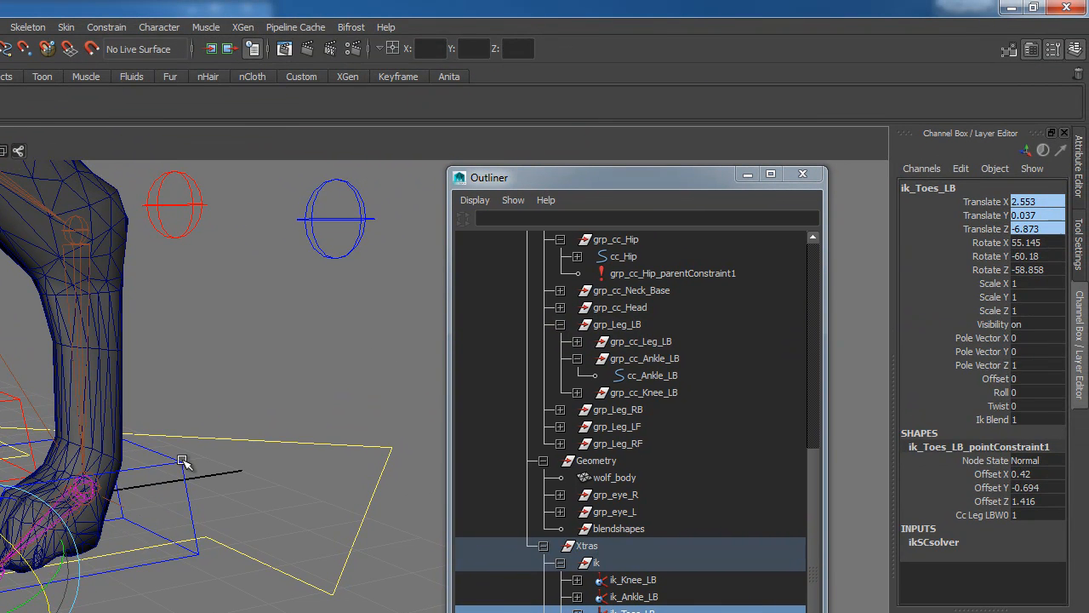
Try to orient-constrain the IK handle ik_Toes_LB directly to the leg control cc_Leg_LB
left_click(190, 451)
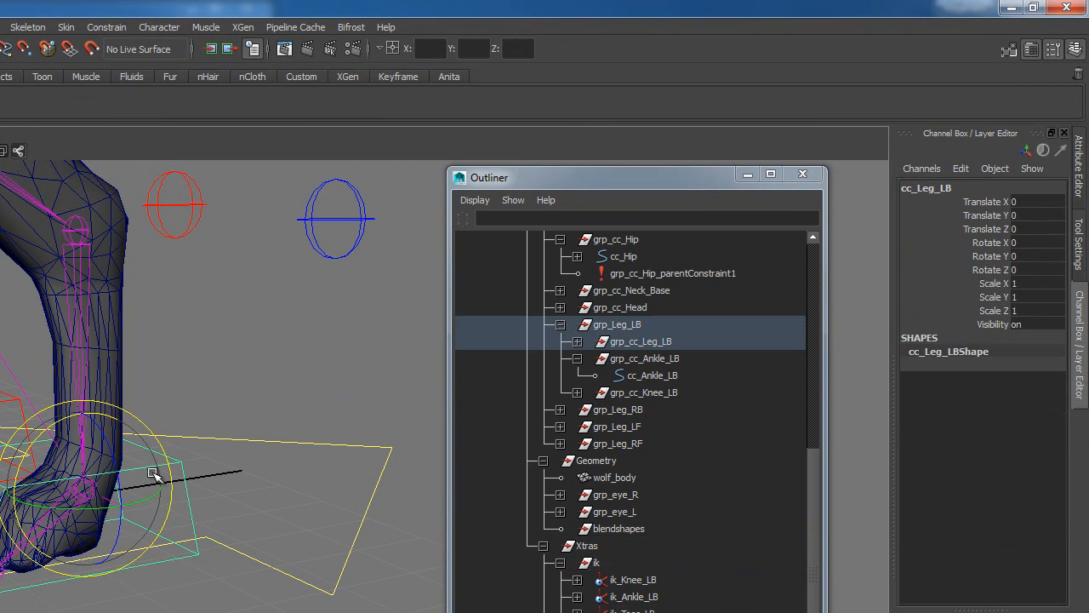
left_click(2, 572, "shift")
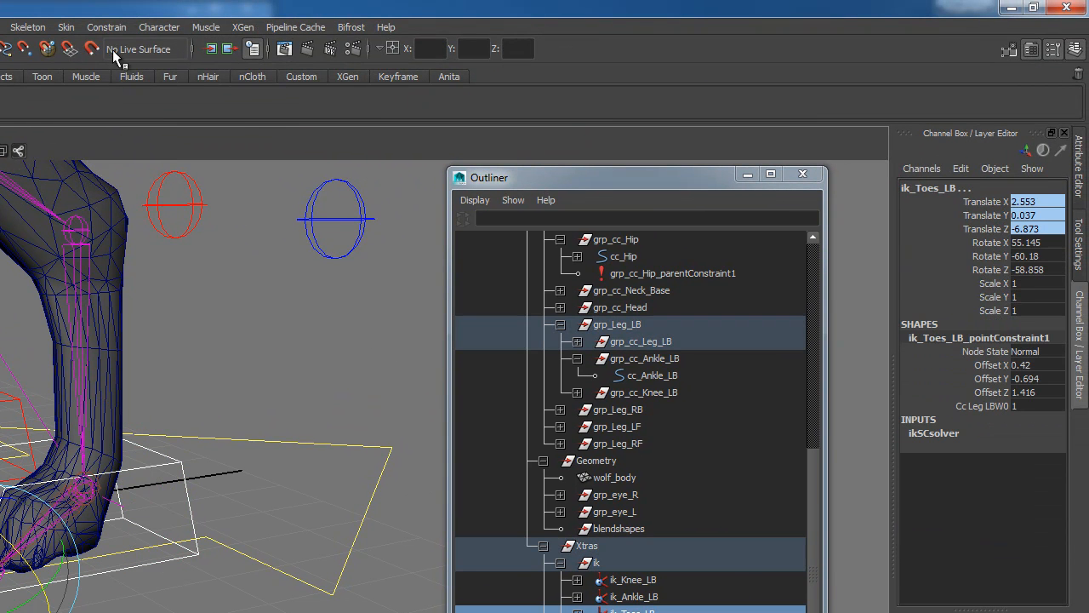
left_click(99, 27)
left_click(121, 84)
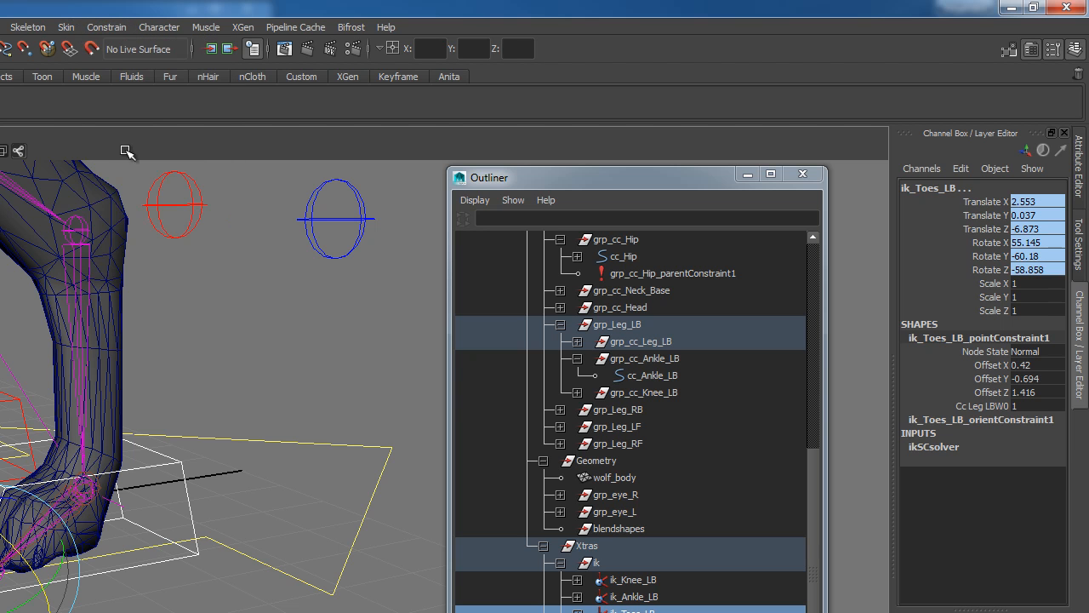
Test-rotate cc_Leg_LB, and undo the rotation and the orient constraint on ik_Toes_LB
left_click(177, 466)
left_click(171, 468)
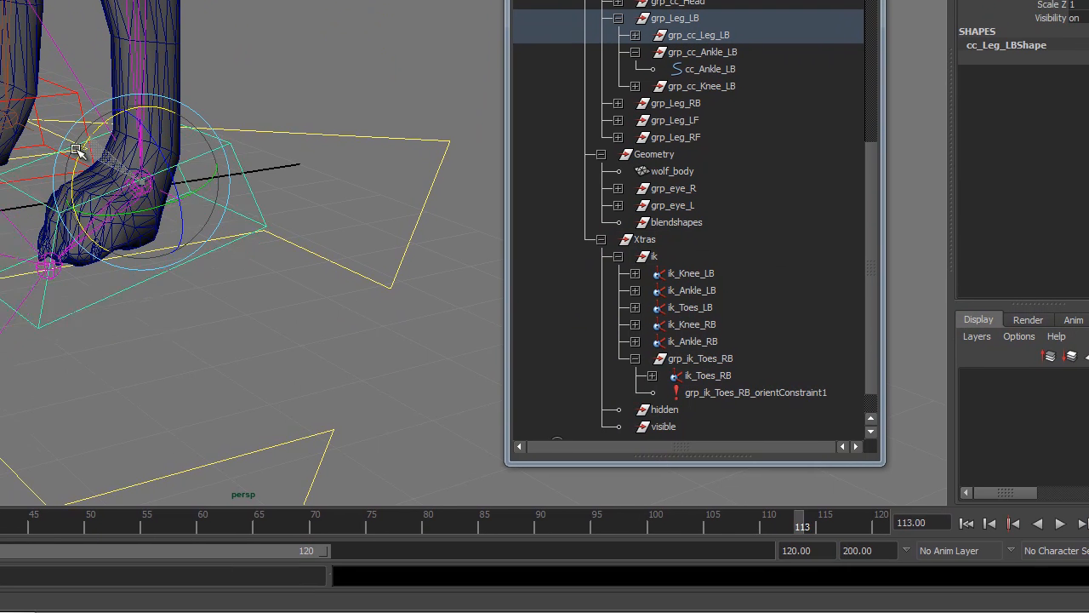
mouse_move(76, 150)
left_mouse_down()
mouse_move(93, 211)
mouse_move(112, 219)
mouse_move(67, 144)
mouse_move(92, 143)
mouse_move(127, 224)
mouse_move(73, 138)
mouse_move(88, 122)
mouse_move(81, 153)
left_mouse_up()
key("ctrl+z")
key("ctrl+z")
key("ctrl+z")
key("ctrl+z")
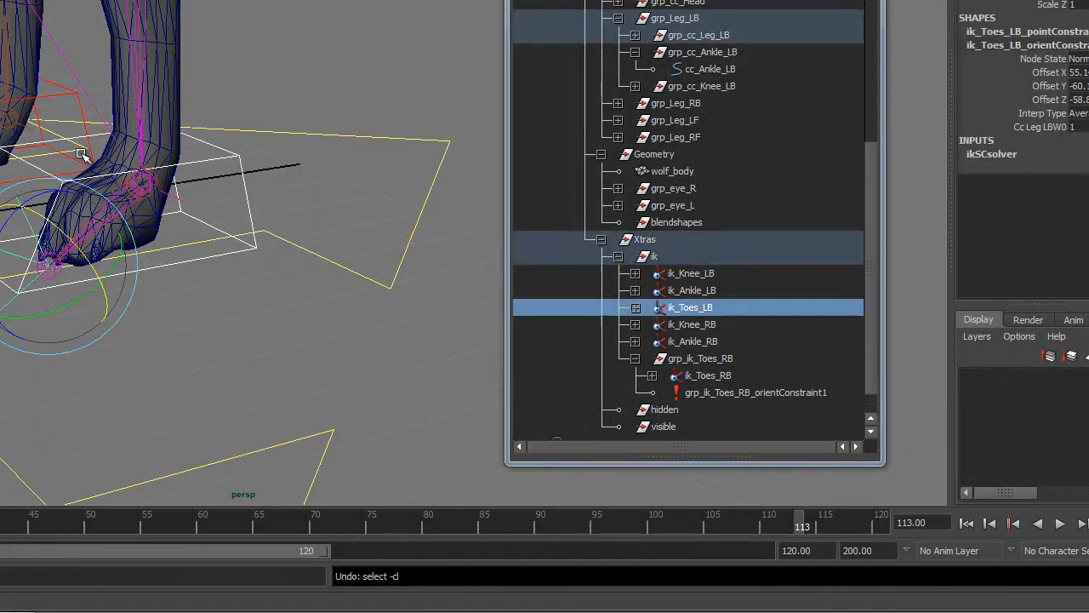
Put the IK handle ik_Toes_LB into a new group of its own
left_click(208, 317)
left_click(20, 211)
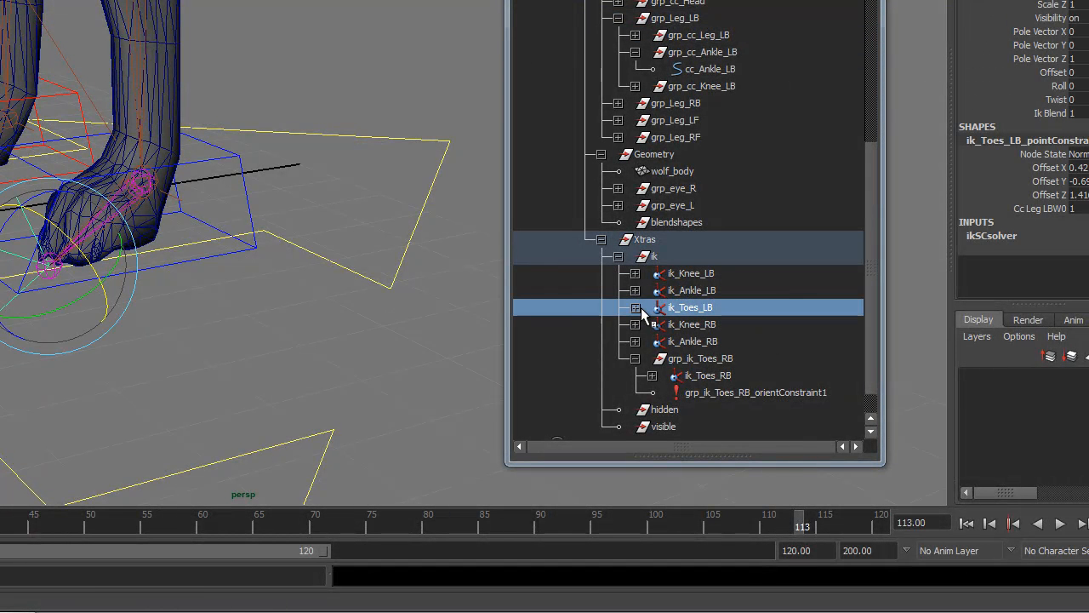
left_click(635, 307)
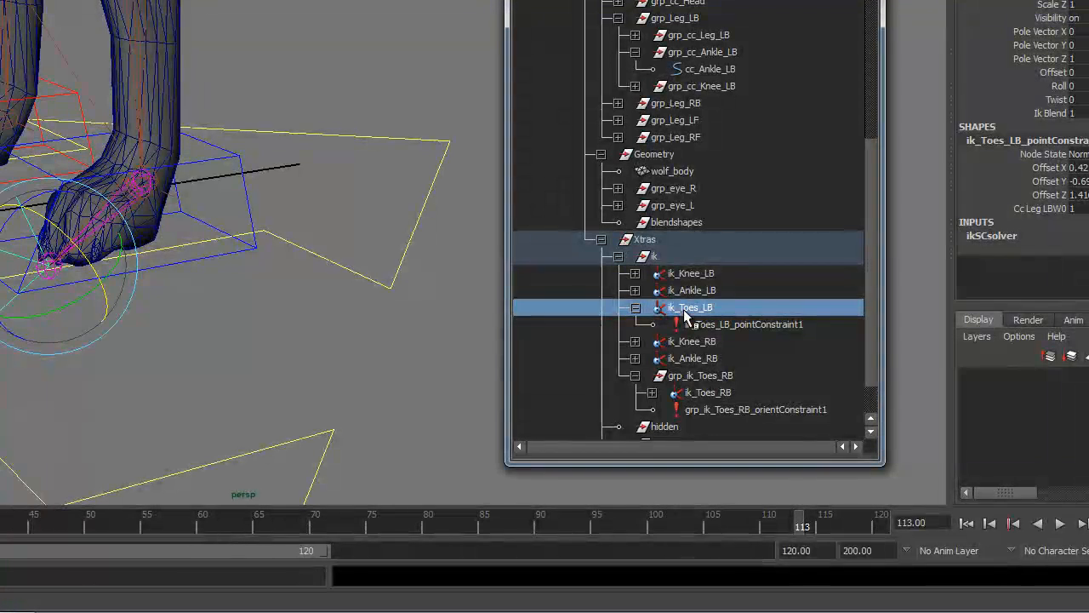
key("ctrl+g")
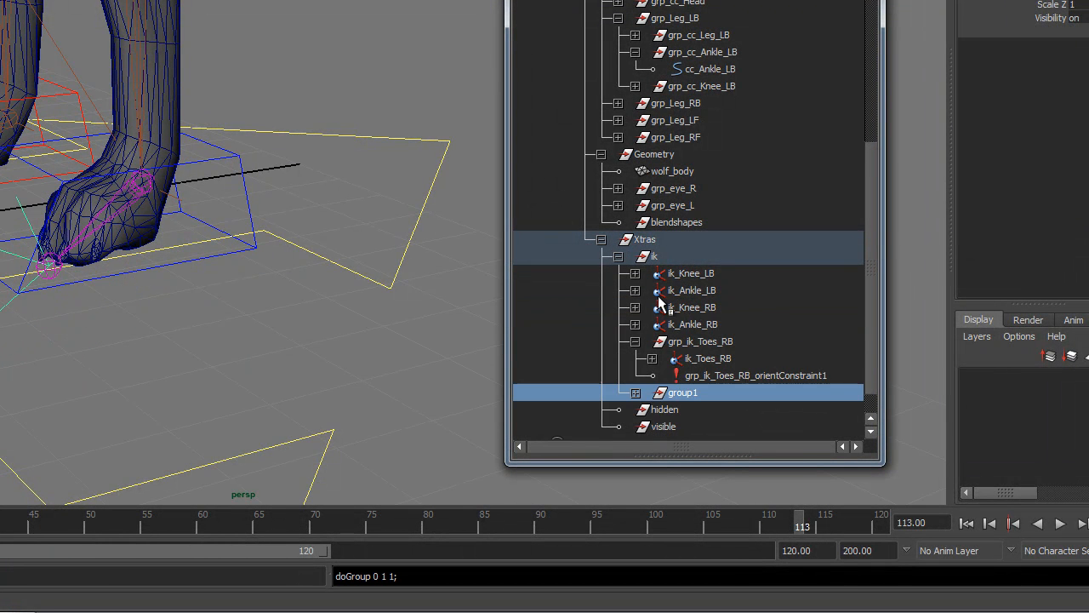
Expand the new group around ik_Toes_LB and rename it grp_ik_Toes_LB
left_click(638, 396)
scroll(706, 344, "down", 1)
left_click(652, 359)
left_click(694, 358)
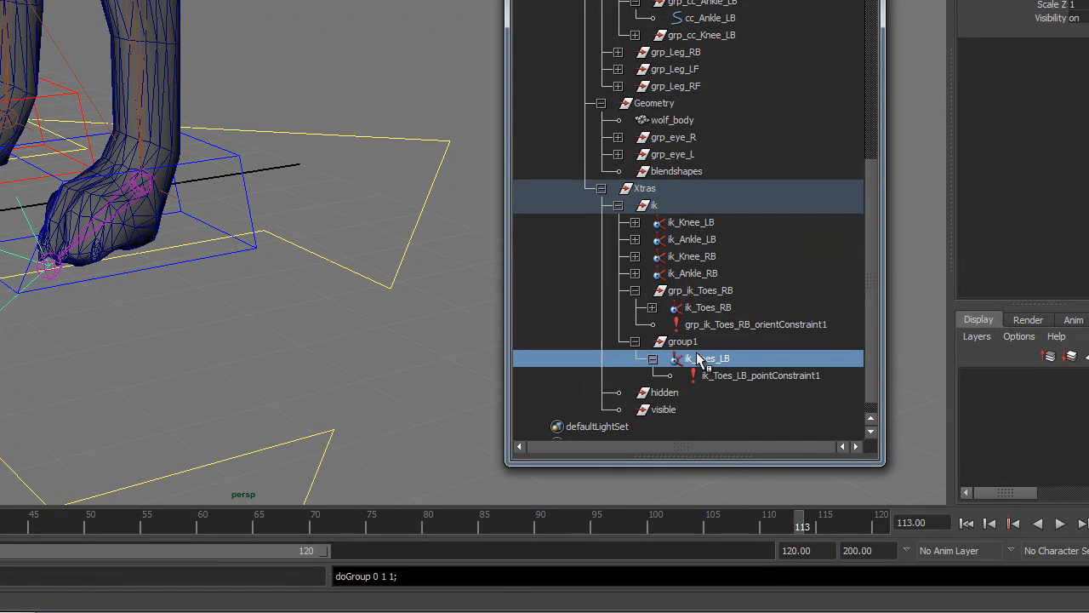
double_click(698, 359)
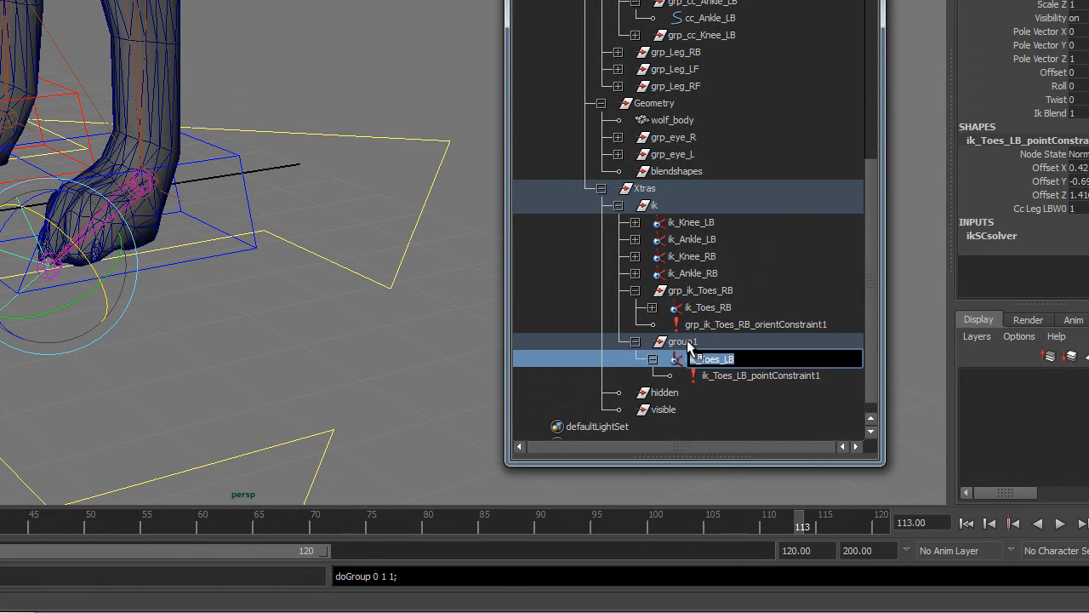
double_click(688, 341)
type("grp_ik_Toes_LB")
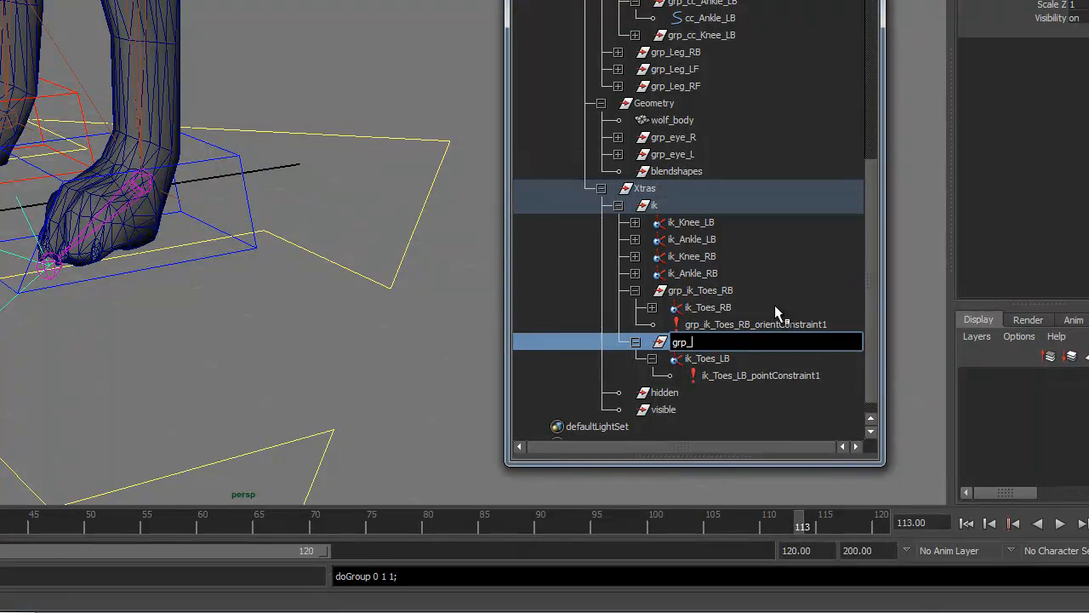
key("Return")
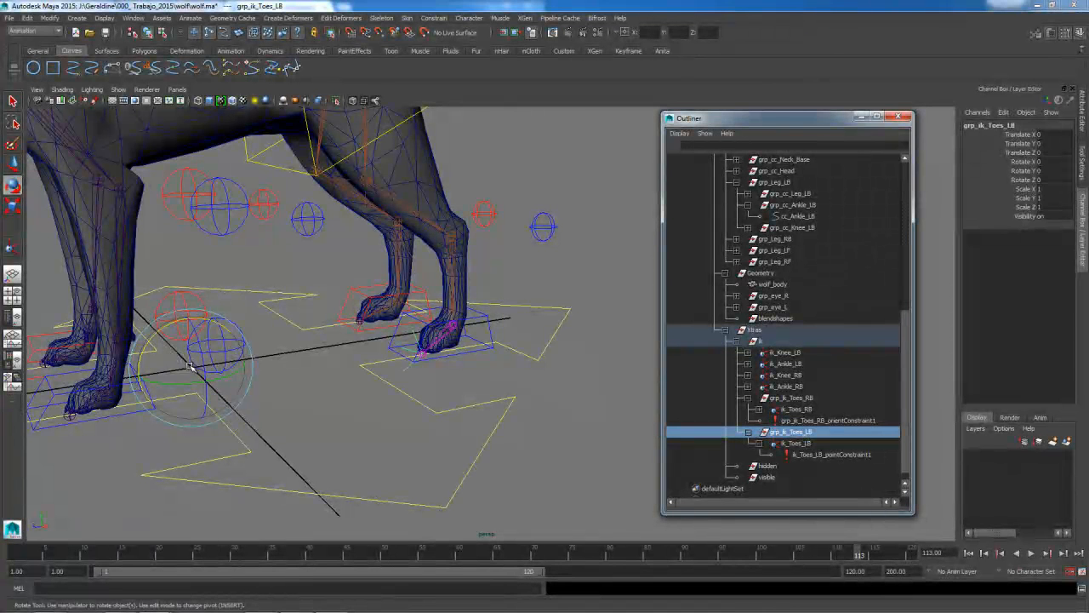
Move the pivot of grp_ik_Toes_LB onto the joint at the base of the left back paw
key("w")
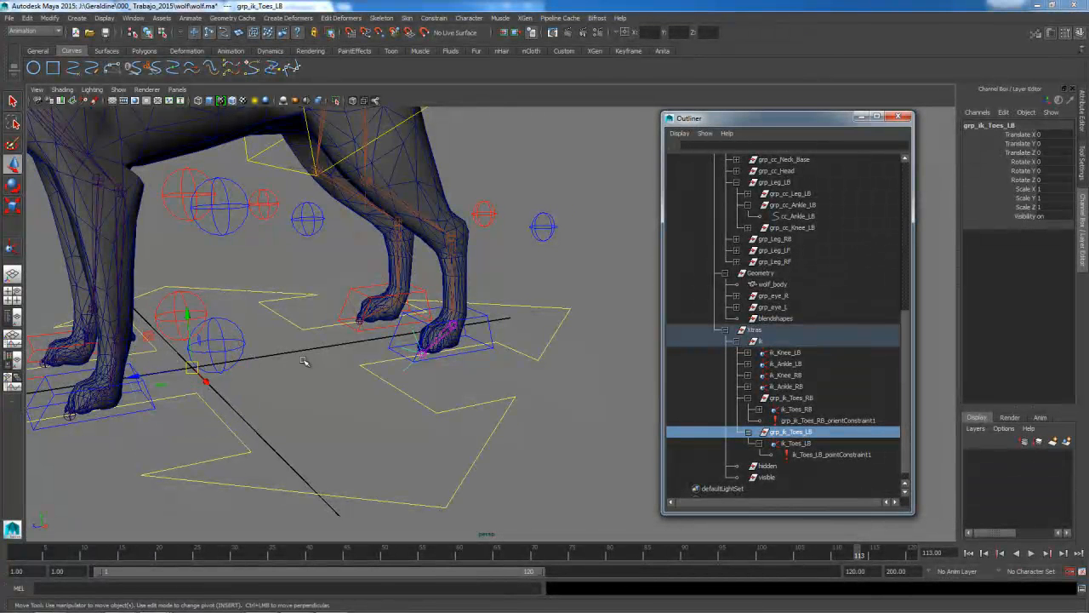
scroll(304, 361, "up", 2)
key("Insert")
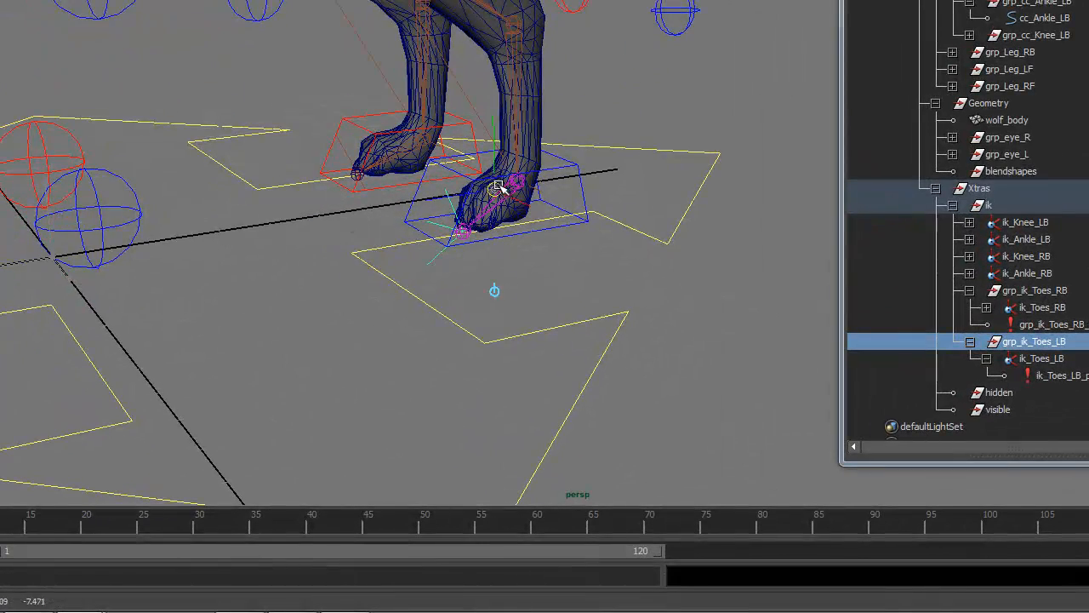
left_click_drag(497, 187, 517, 178)
key("Insert")
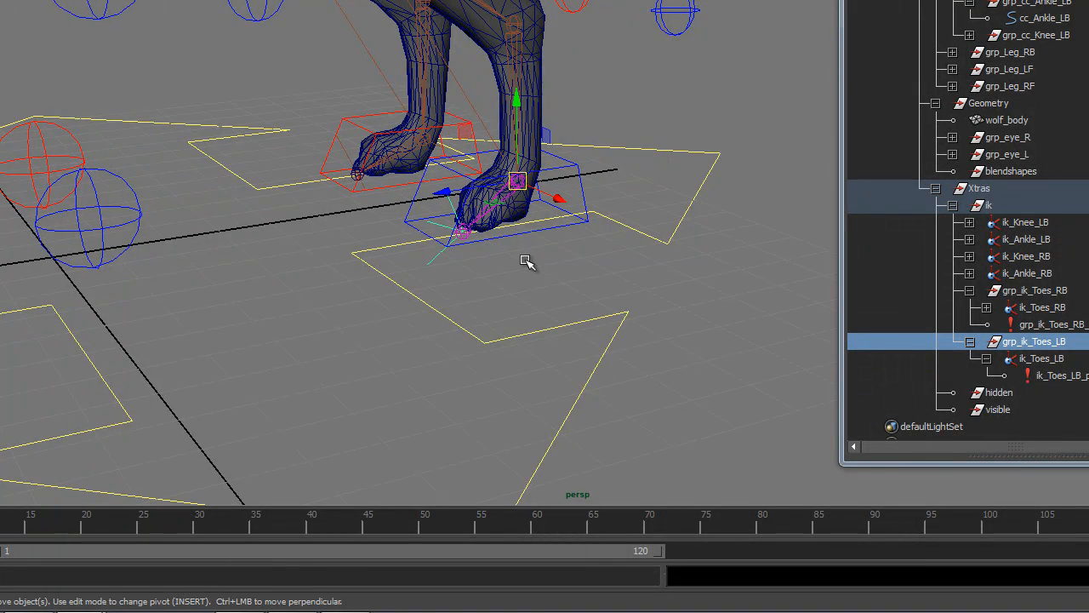
right_click_drag(522, 260, 583, 255, "alt")
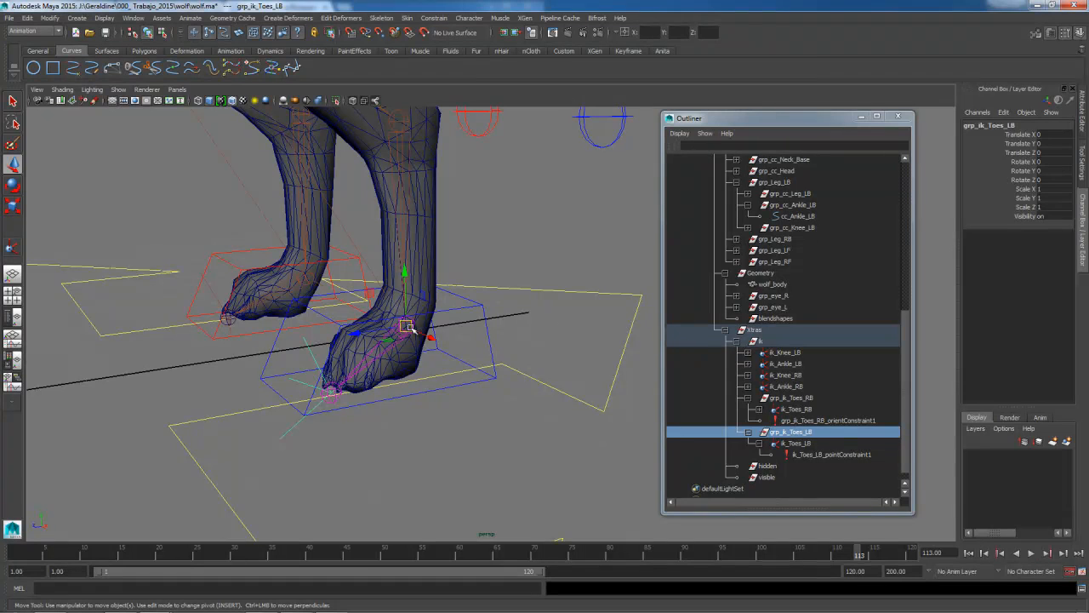
Orient-constrain grp_ik_Toes_LB to the leg control cc_Leg_LB
left_click(474, 308)
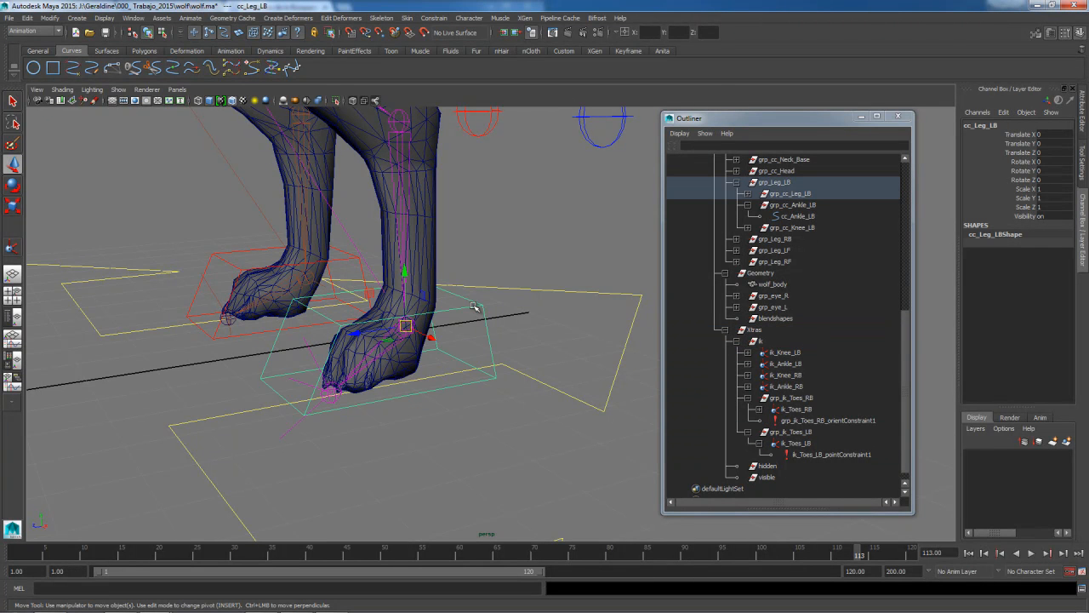
left_click(802, 433)
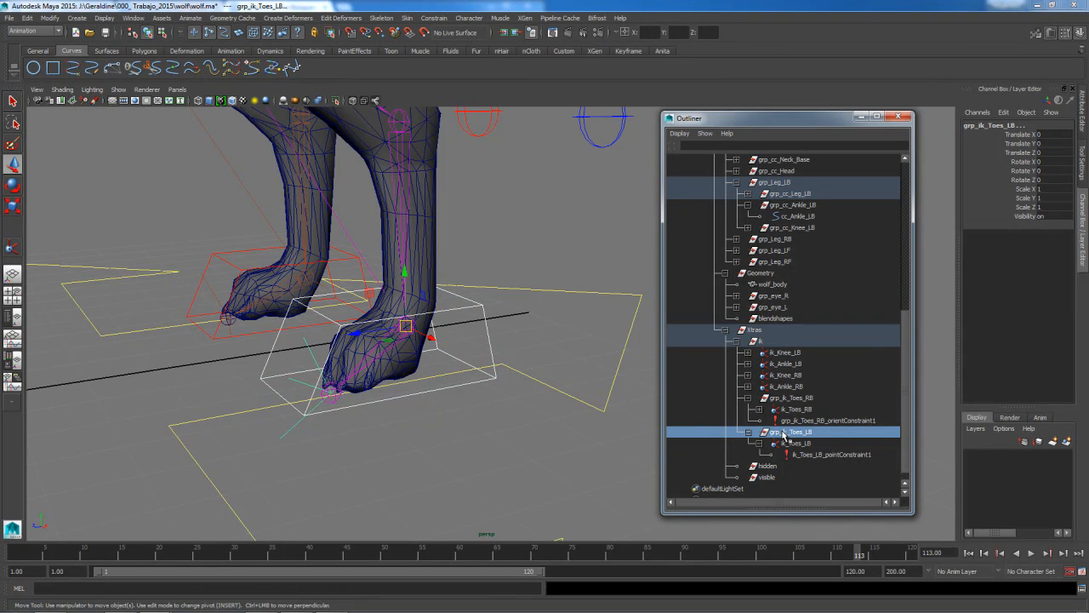
left_click(433, 18)
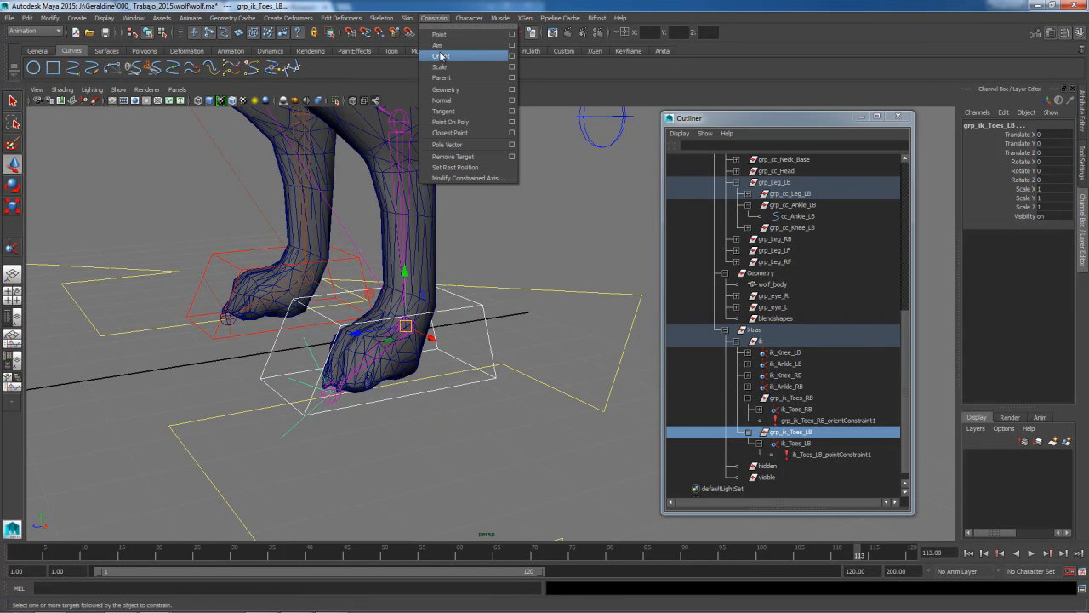
left_click(442, 56)
Test-rotate cc_Leg_LB to check the constrained toe group, and undo the rotation
left_click(490, 323)
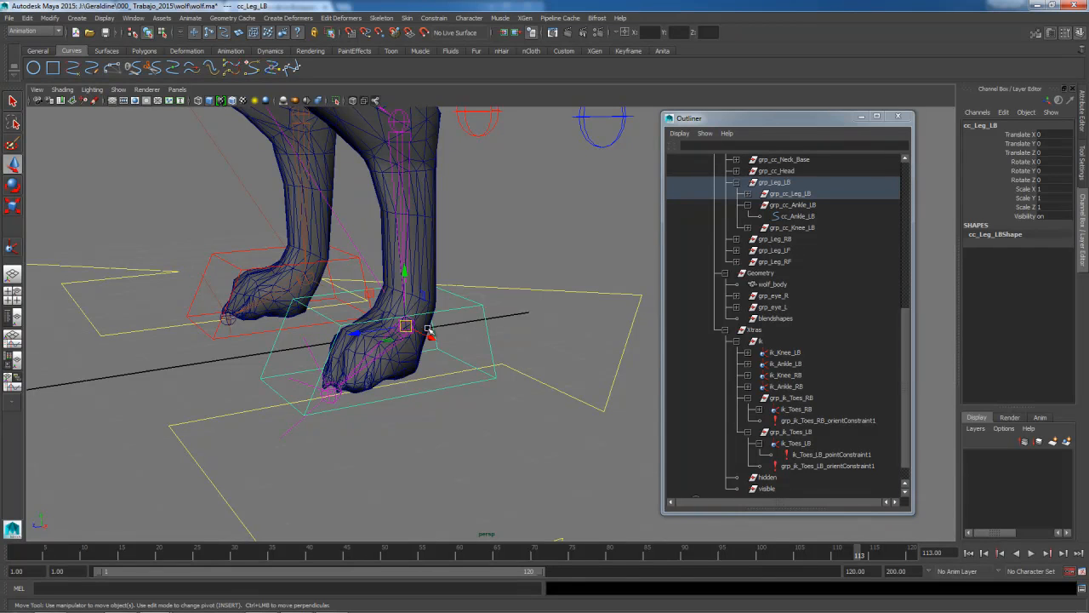
key("e")
left_click_drag(392, 317, 417, 266)
key("ctrl+z")
key("ctrl+z")
key("ctrl+z")
left_click(108, 35)
Create a spline IK handle along the spine from the Bn_Hip joint to the spine's front joint above the shoulders
scroll(337, 297, "down", 6)
left_click_drag(384, 319, 333, 344, "alt")
middle_click_drag(333, 345, 345, 465, "alt")
scroll(345, 465, "down", 2)
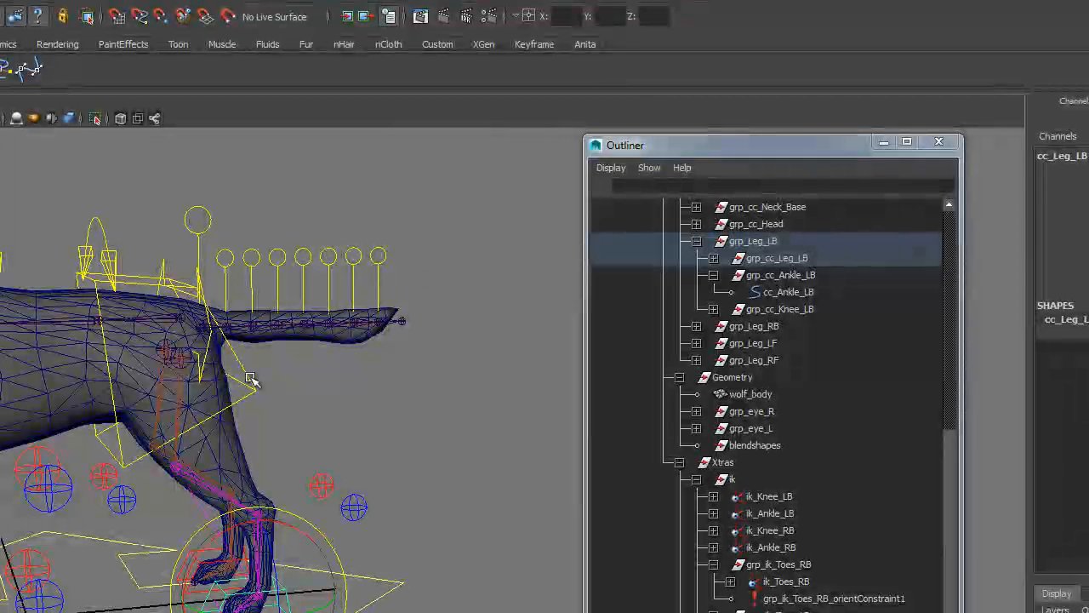
left_click(250, 379)
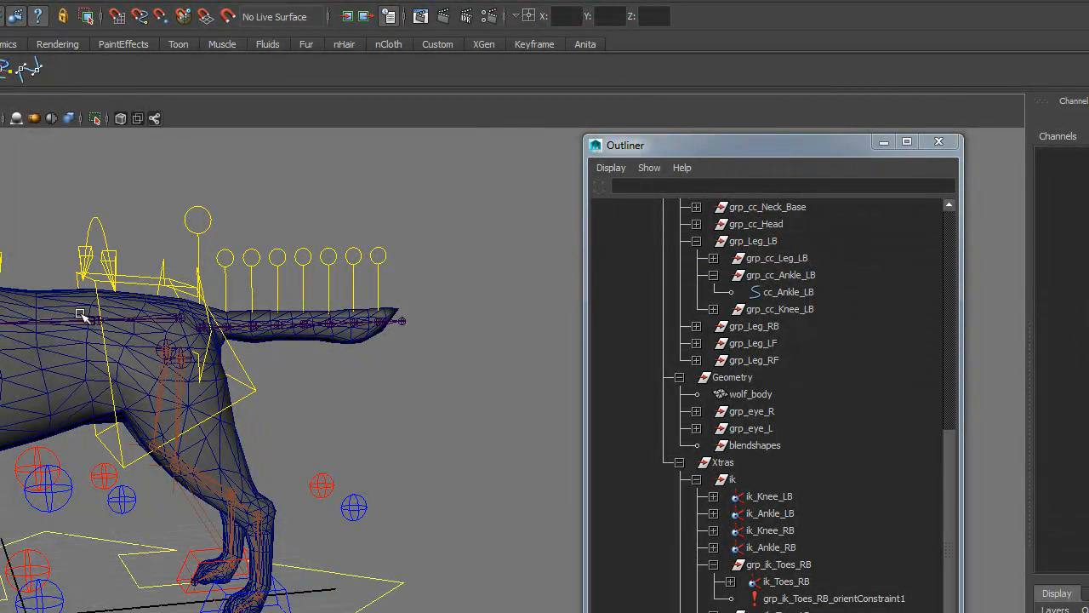
left_click(146, 321)
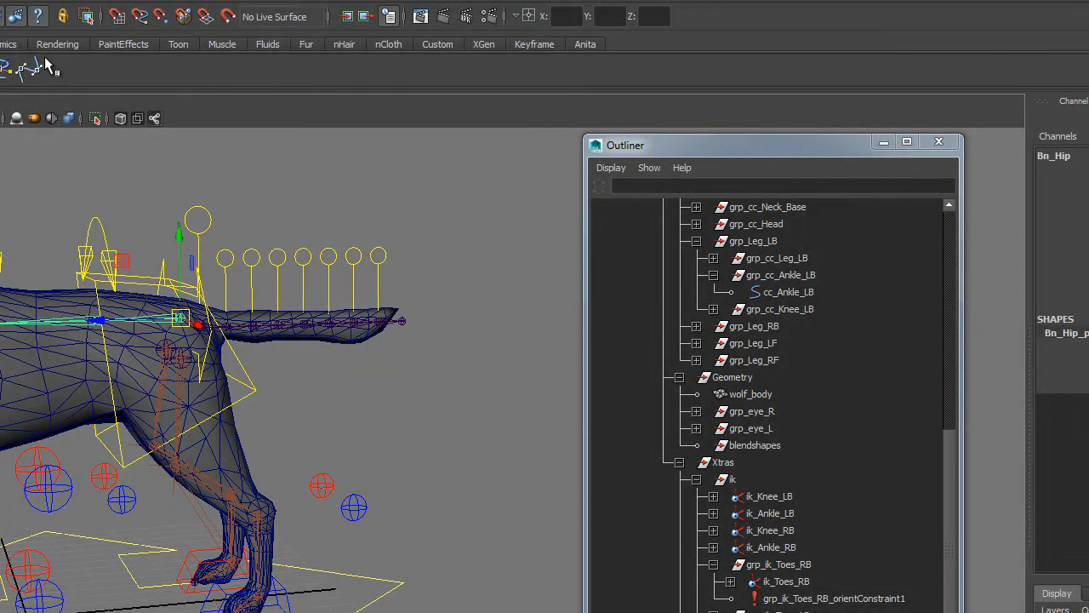
left_click(160, 4)
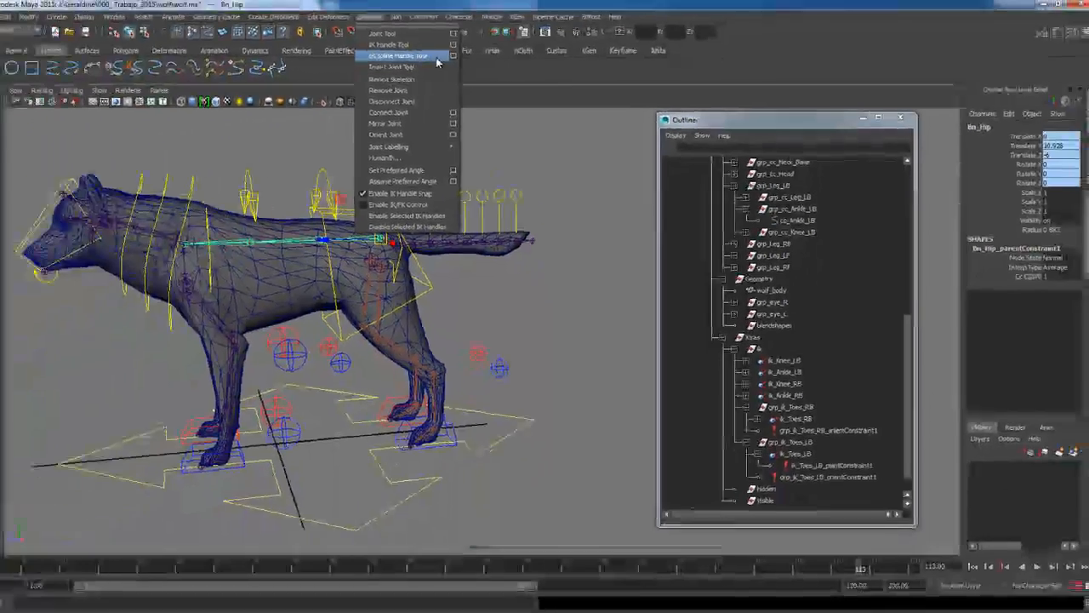
left_click(204, 52)
scroll(356, 170, "up", 5)
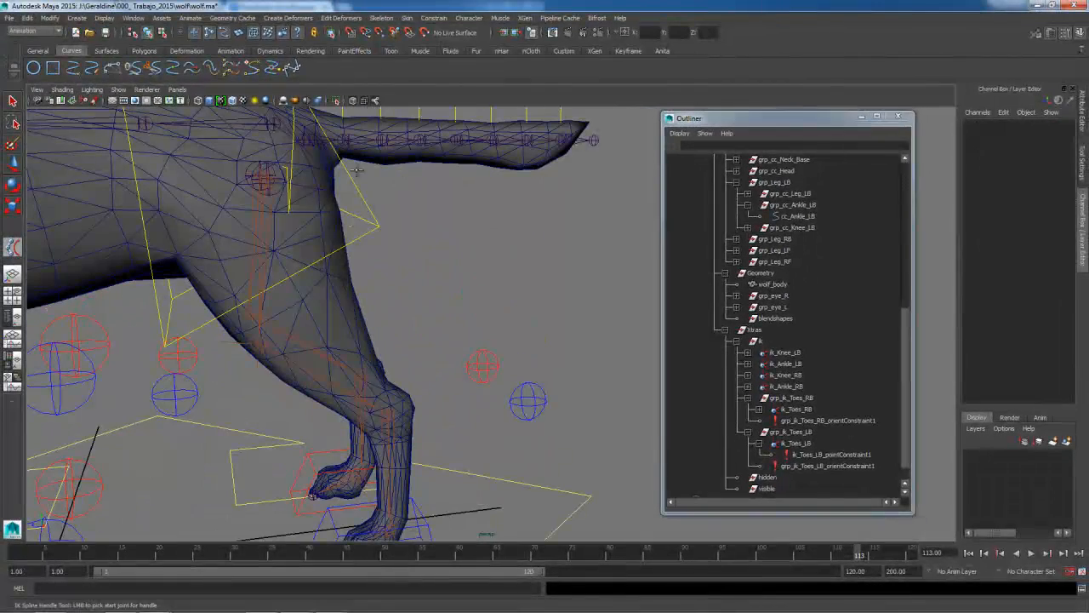
left_click(273, 124)
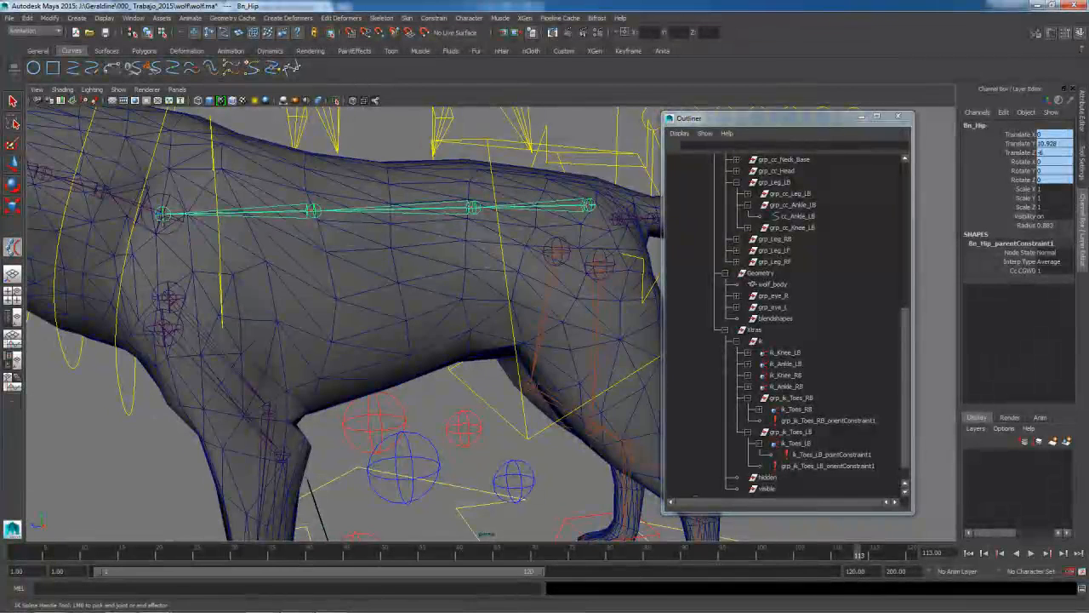
left_click(162, 216)
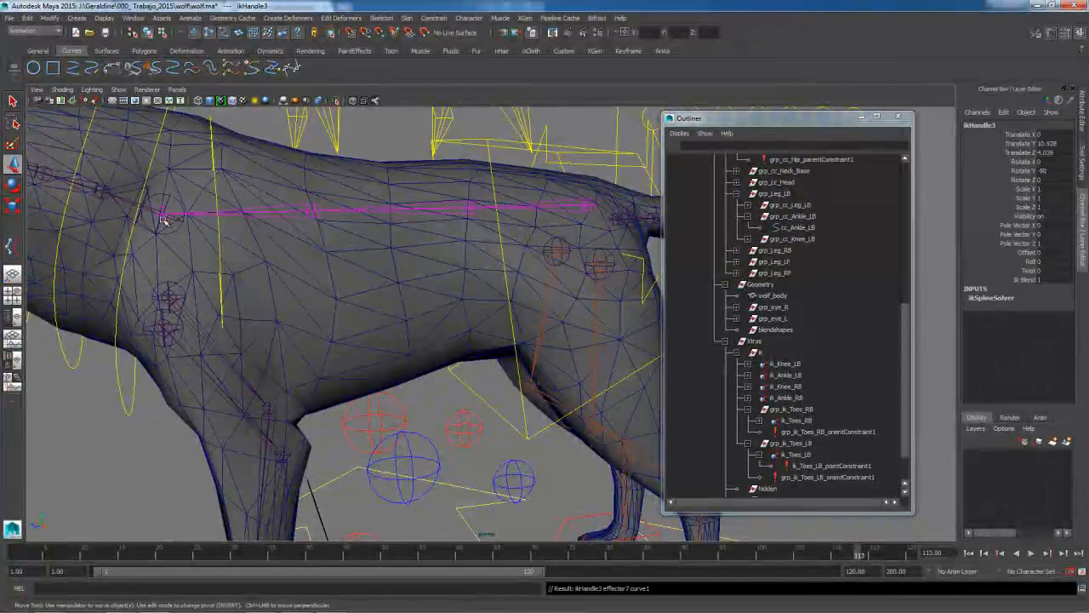
Rename the new spline IK handle ik_Spine
scroll(206, 274, "down", 5)
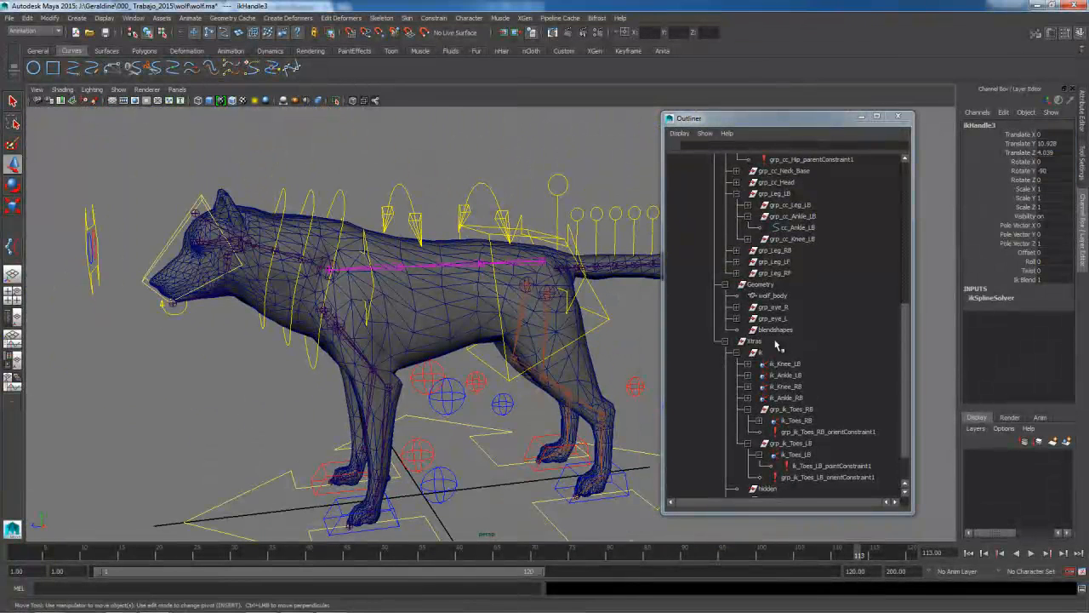
scroll(778, 343, "down", 2)
double_click(717, 467)
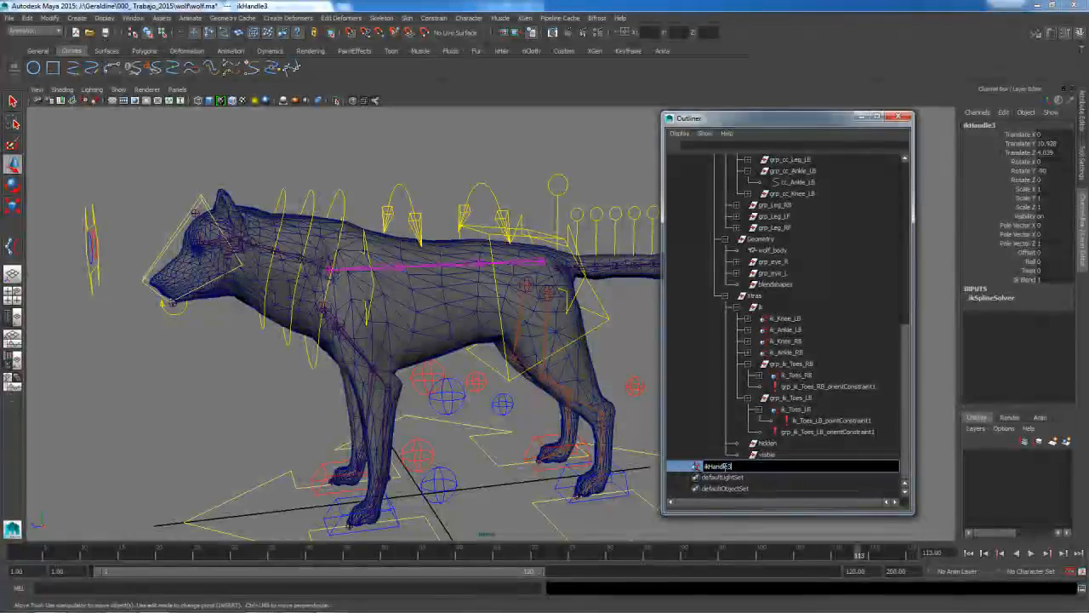
type("ik_Spine")
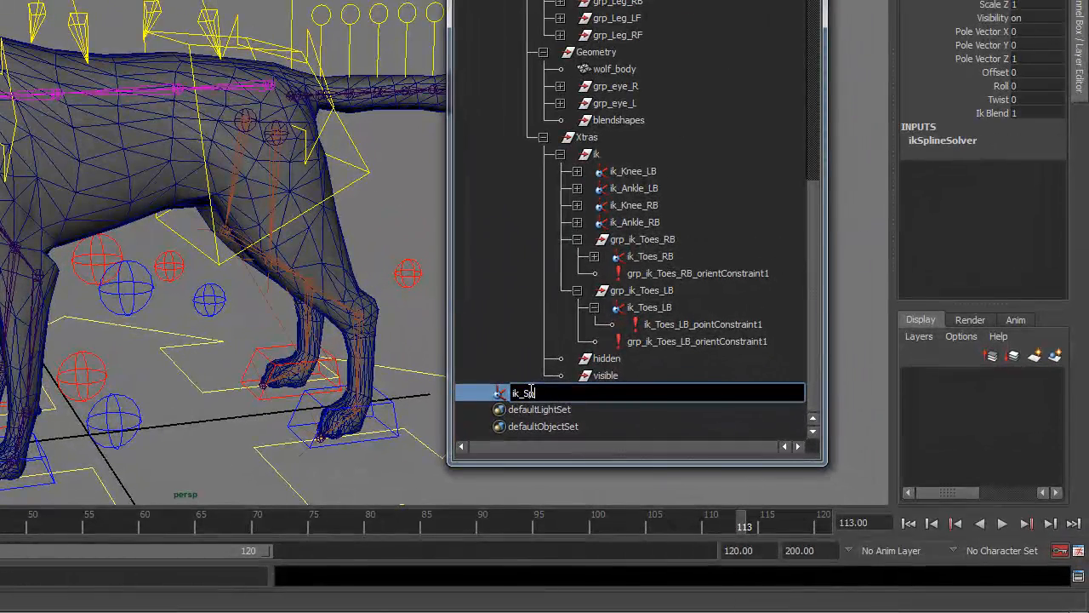
key("Return")
Move ik_Spine into the ik group under Xtras, and collapse grp_ik_Toes_RB and grp_ik_Toes_LB
middle_click_drag(536, 396, 606, 194)
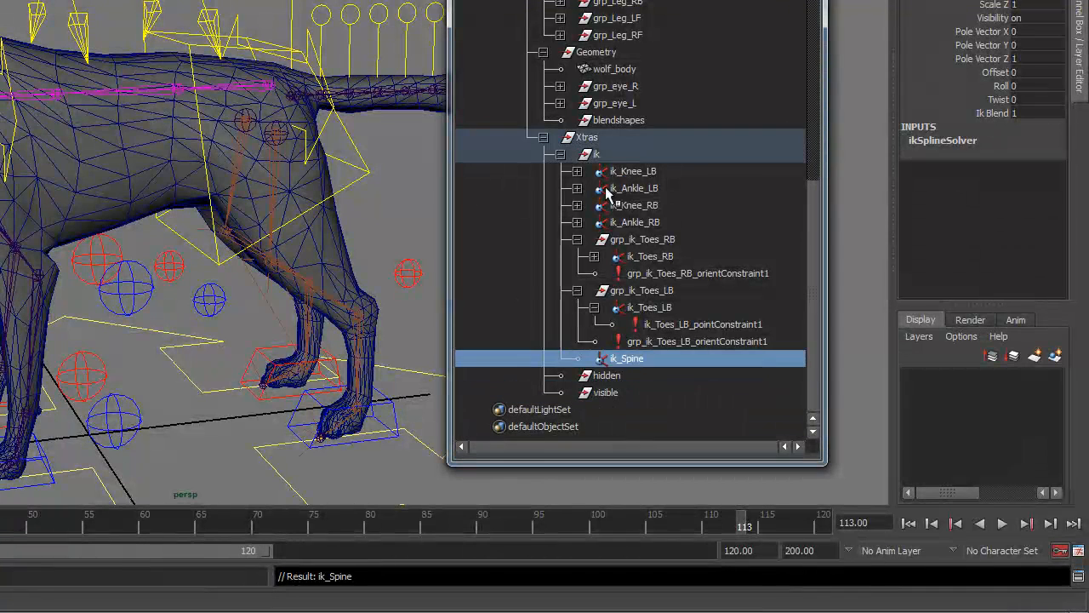
left_click(577, 239)
left_click(577, 290)
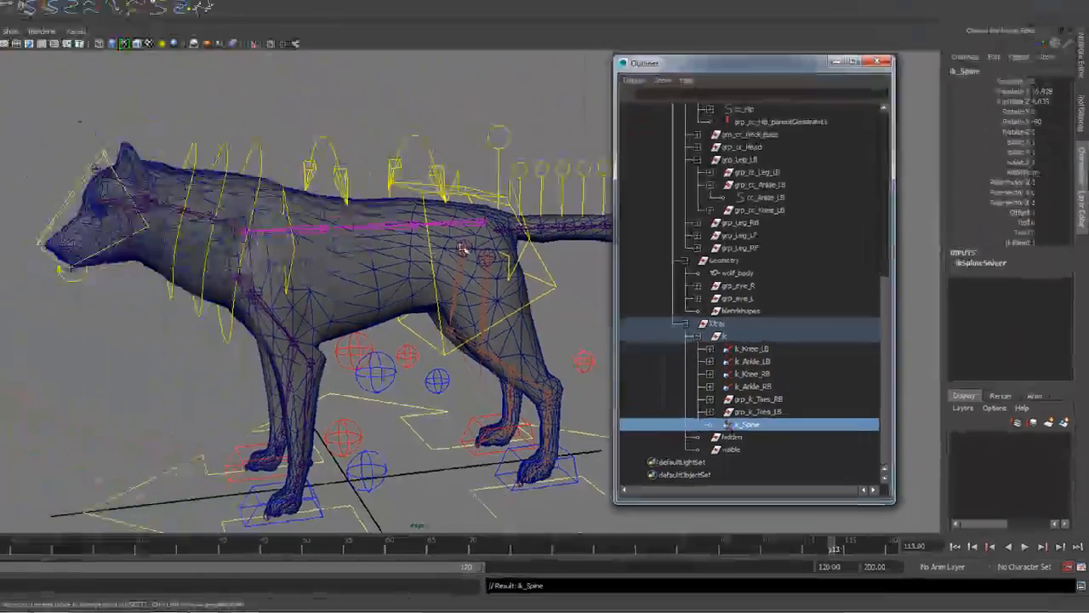
scroll(706, 251, "up", 3)
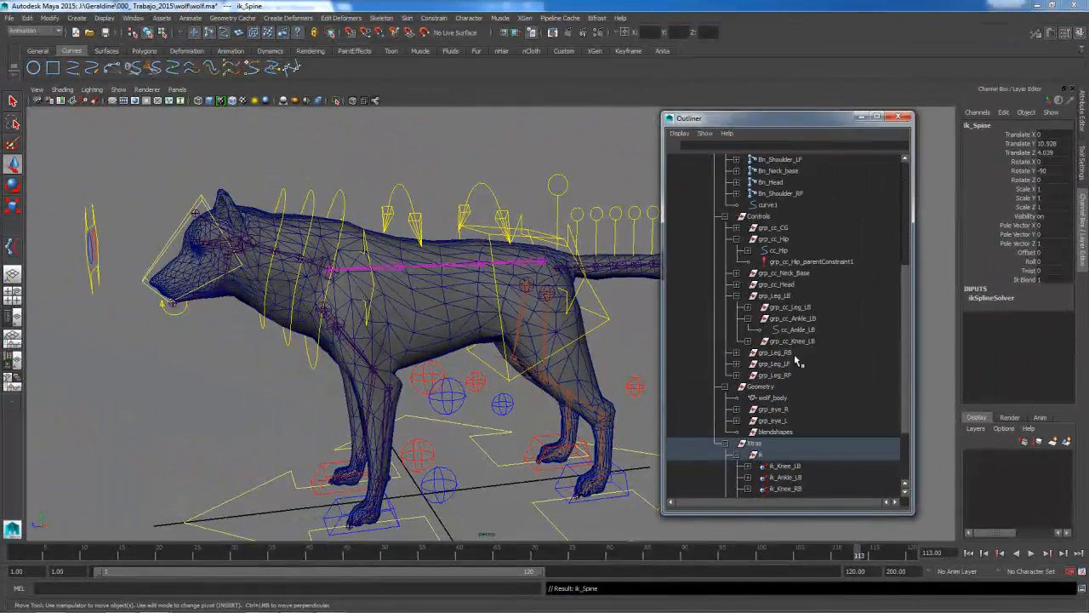
Examine the spline IK's curve1 close up along the wolf's spine in wireframe display
left_click(769, 205)
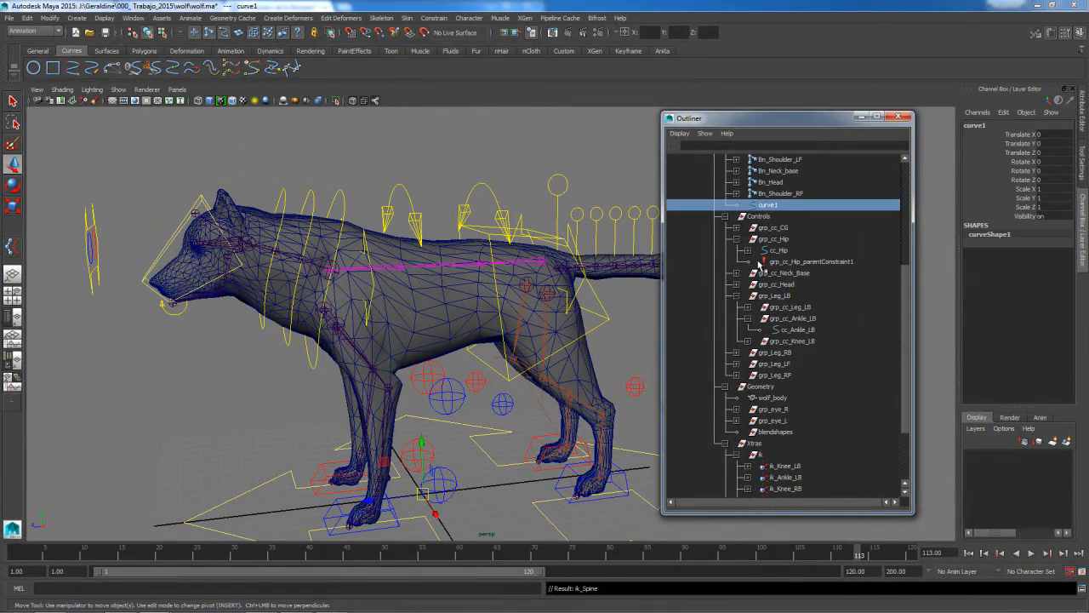
scroll(749, 295, "up", 6)
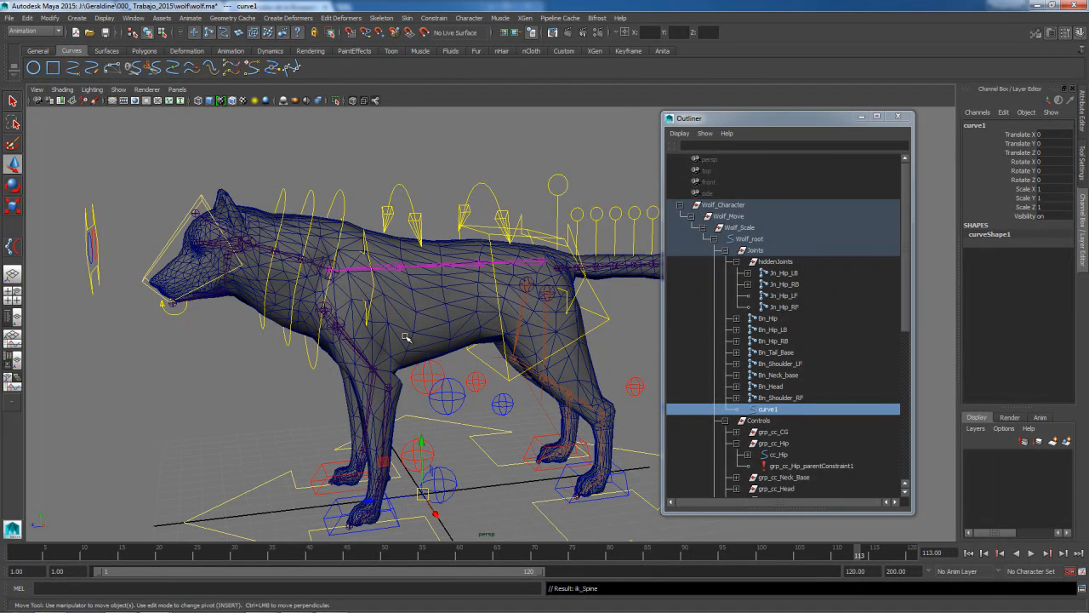
scroll(397, 341, "up", 8)
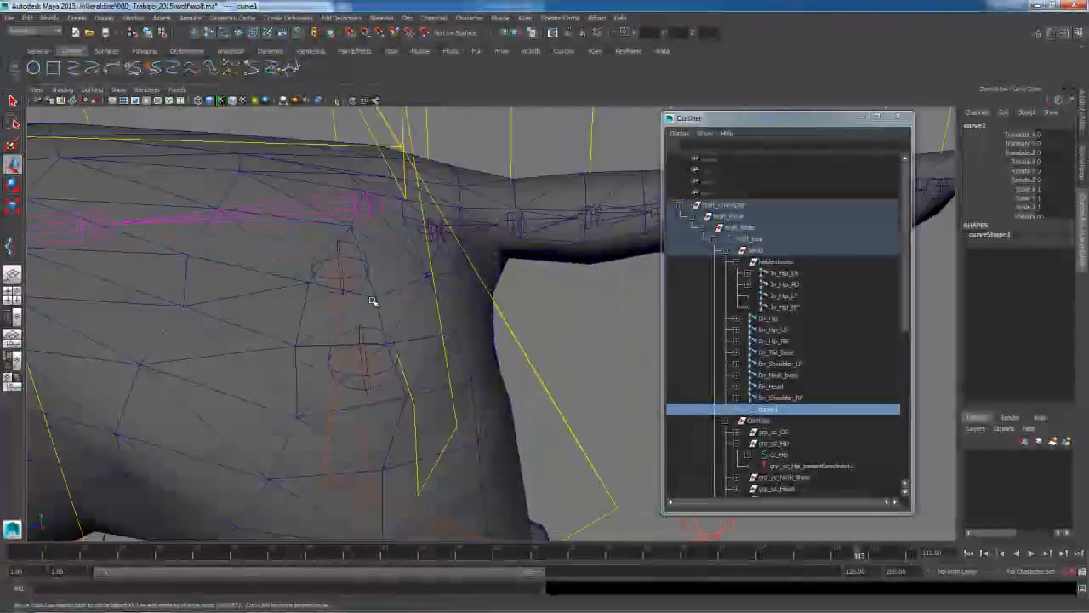
scroll(311, 275, "up", 3)
scroll(299, 275, "down", 3)
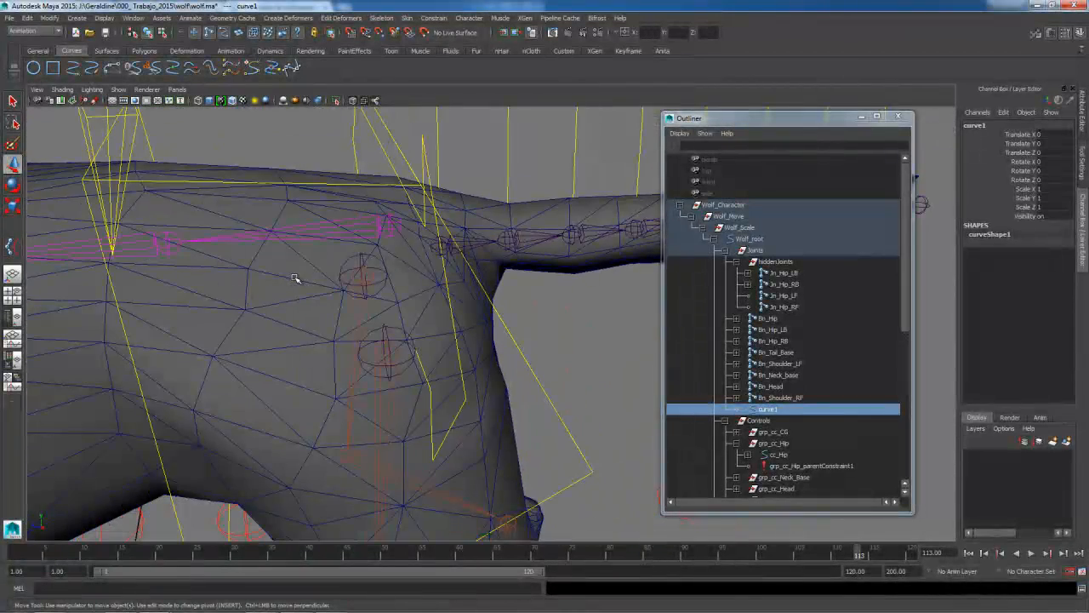
key("4")
scroll(295, 278, "up", 3)
left_click_drag(241, 222, 477, 281, "alt")
scroll(418, 274, "up", 2)
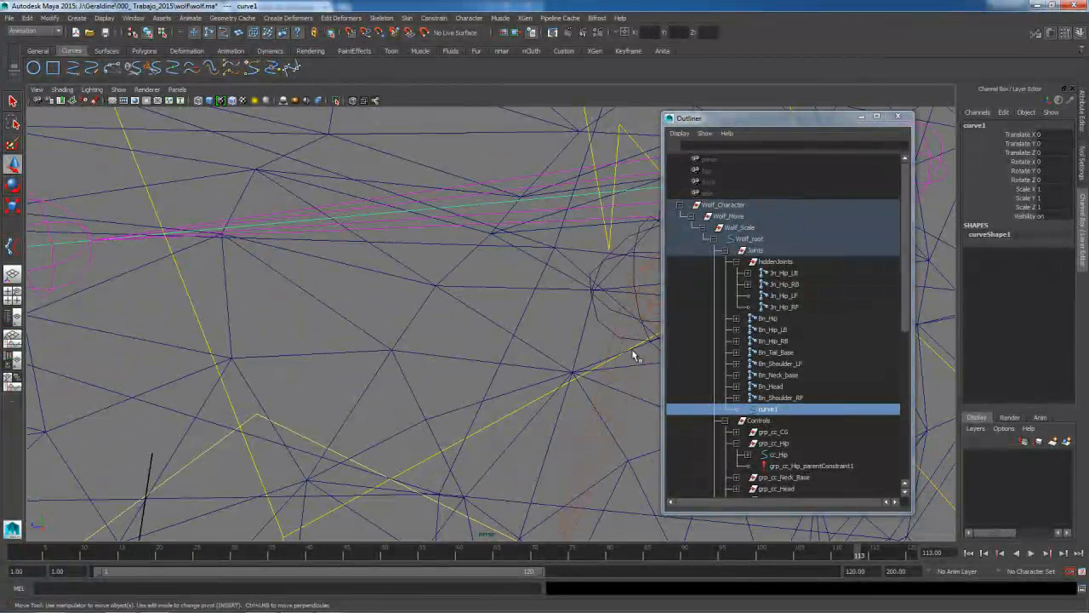
Rename curve1 in the Joints group as cc_Spine
double_click(768, 410)
type("cc_Spine")
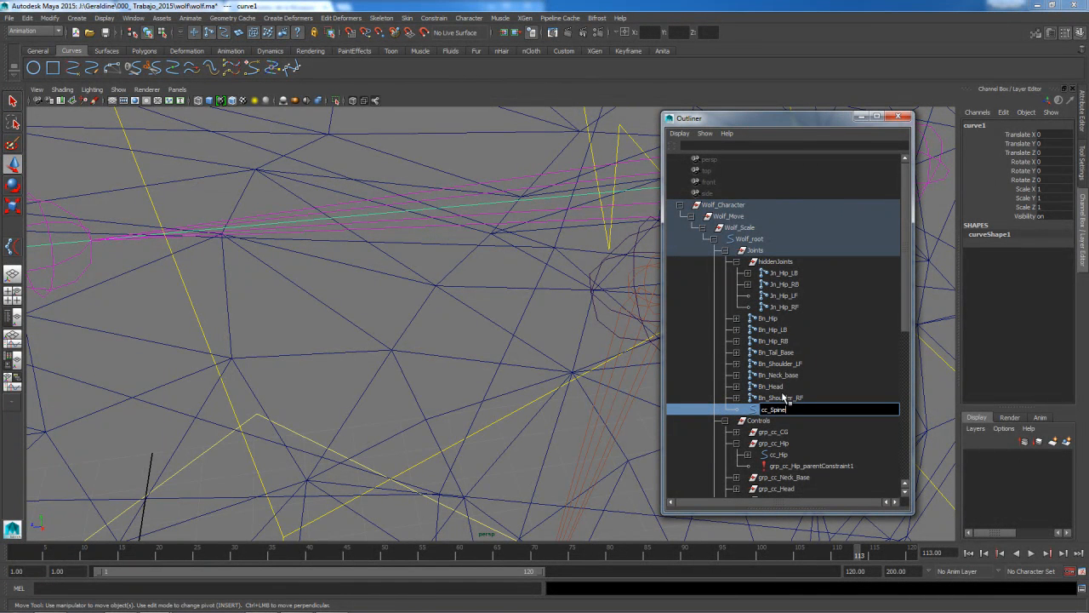
key("Return")
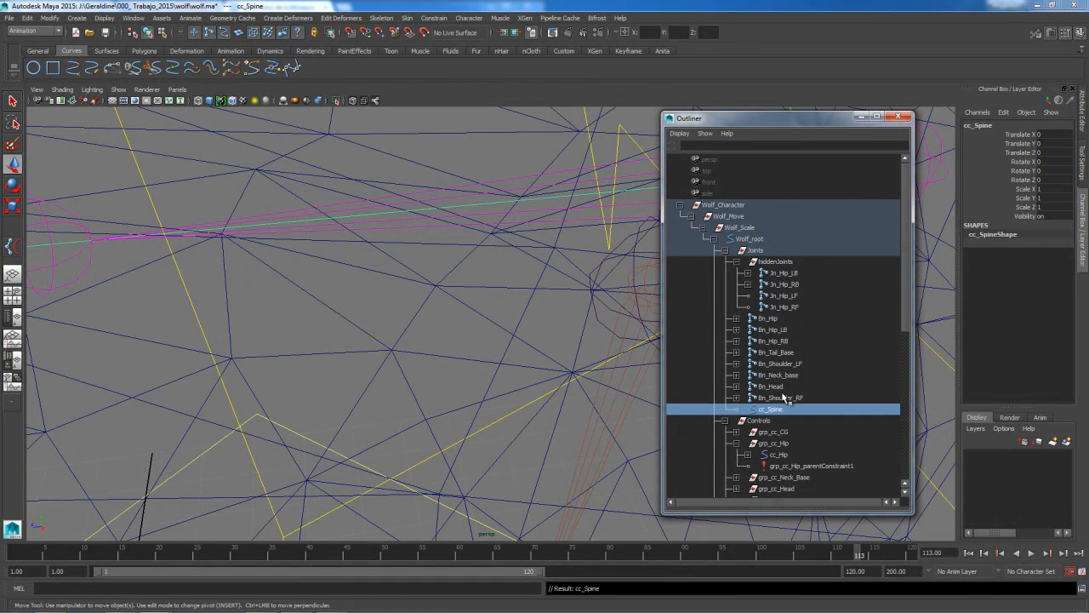
Move the cc_Spine curve from the Joints group into the Controls group
scroll(783, 397, "down", 4)
scroll(783, 397, "up", 2)
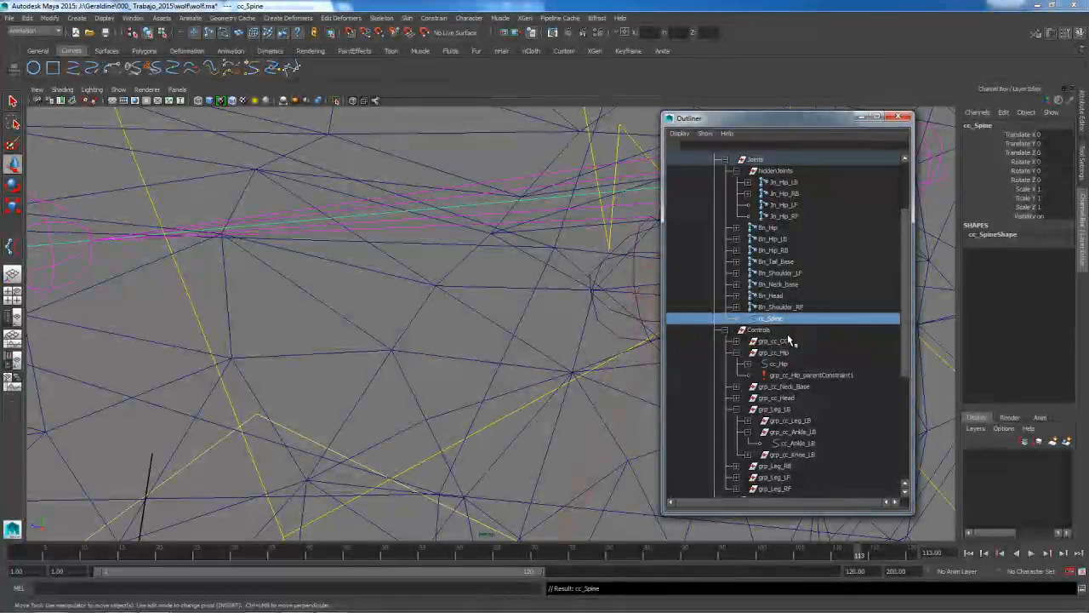
middle_click_drag(784, 321, 791, 333)
scroll(802, 445, "down", 4)
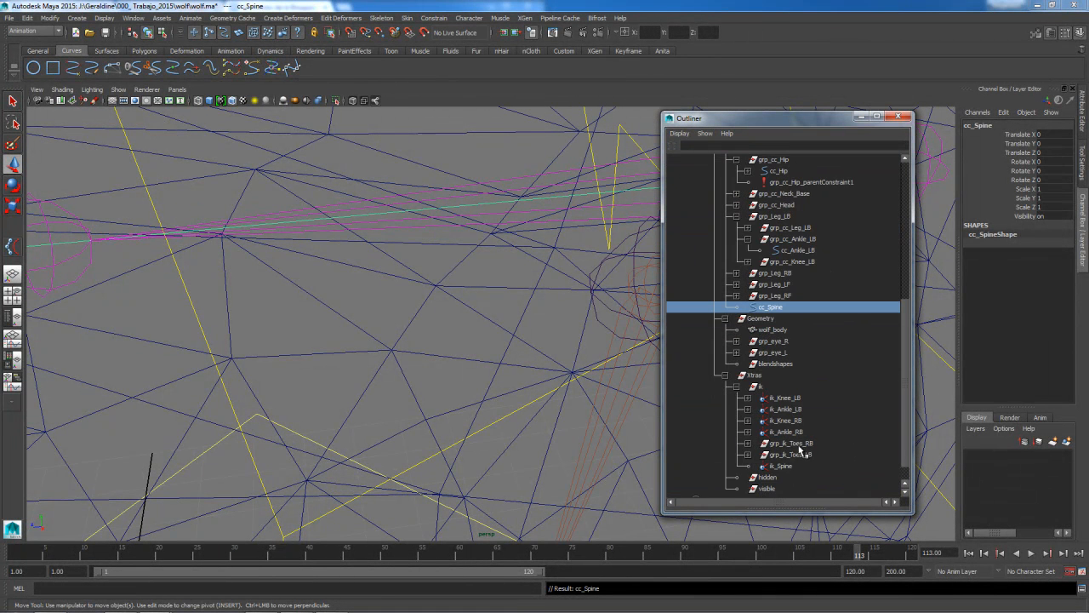
Test-move the Wolf_root control to check that the whole rig follows, and undo the move
scroll(445, 316, "down", 10)
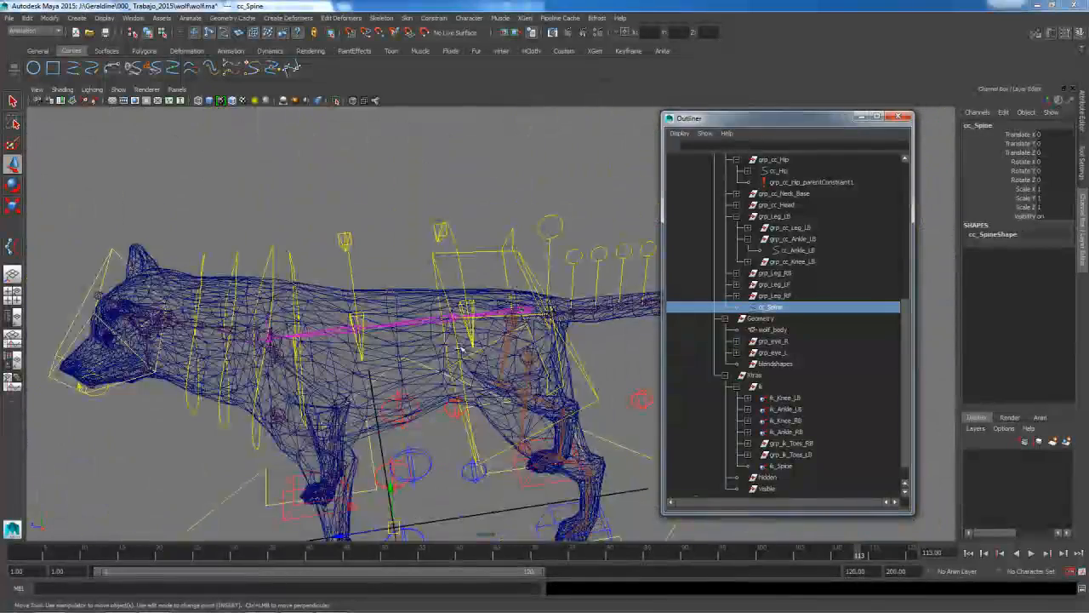
scroll(461, 347, "down", 3)
middle_click_drag(461, 348, 403, 266, "alt")
left_click_drag(403, 266, 366, 237, "alt")
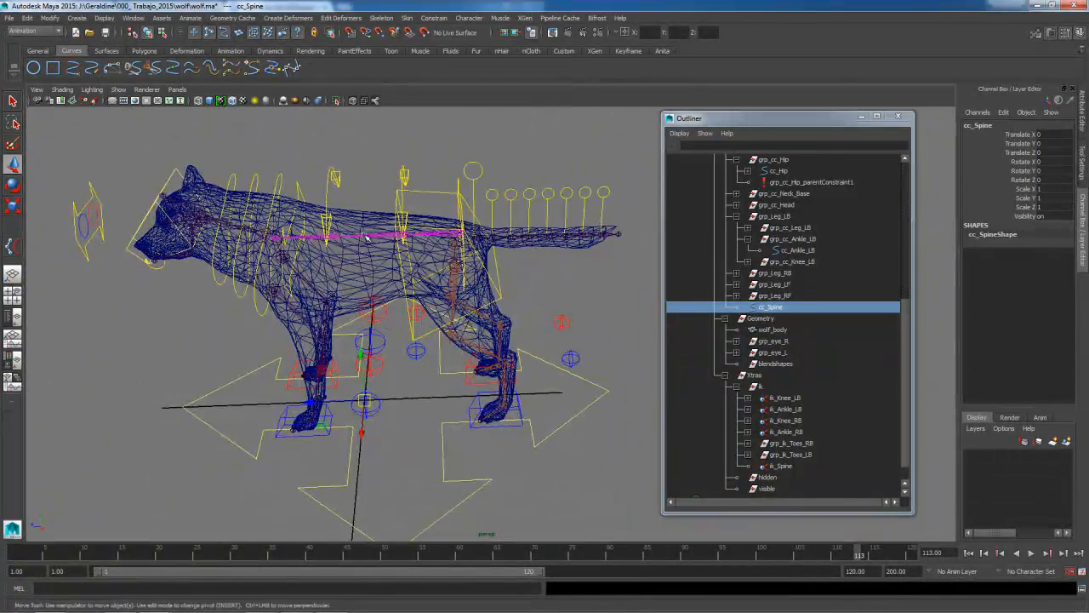
left_click(536, 355)
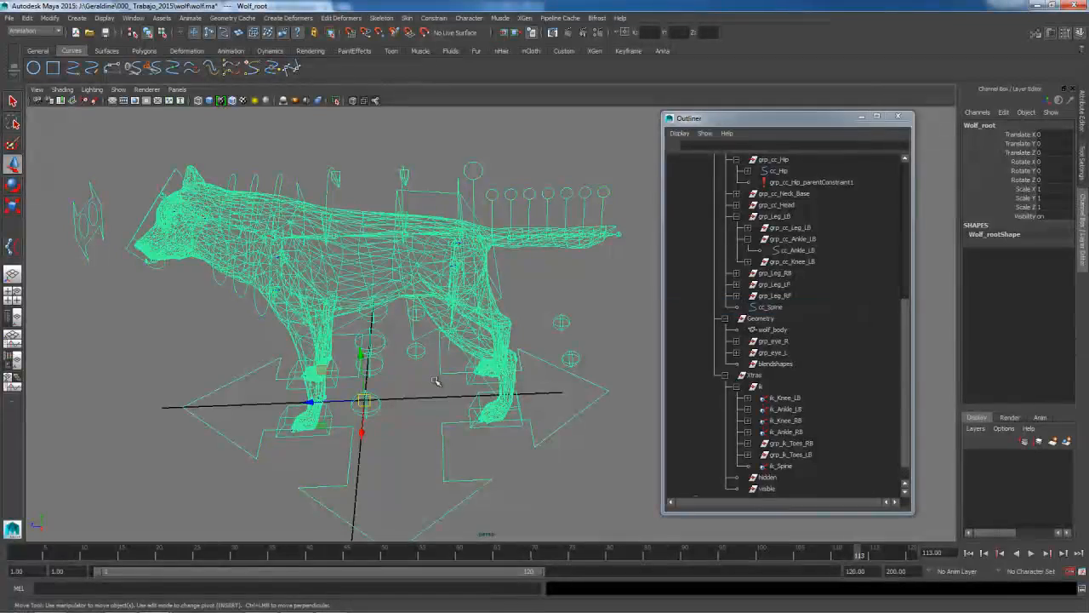
mouse_move(323, 371)
middle_mouse_down()
mouse_move(285, 342)
mouse_move(298, 382)
mouse_move(305, 313)
mouse_move(322, 353)
middle_mouse_up()
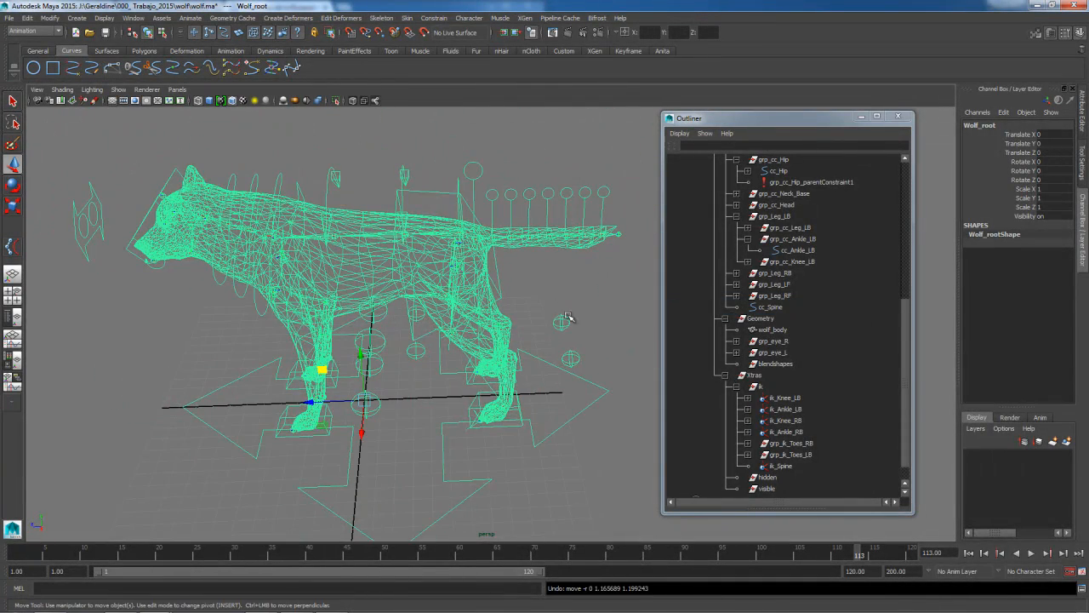
Try a test scale of the Wolf_Scale group to check the whole rig
scroll(762, 244, "up", 5)
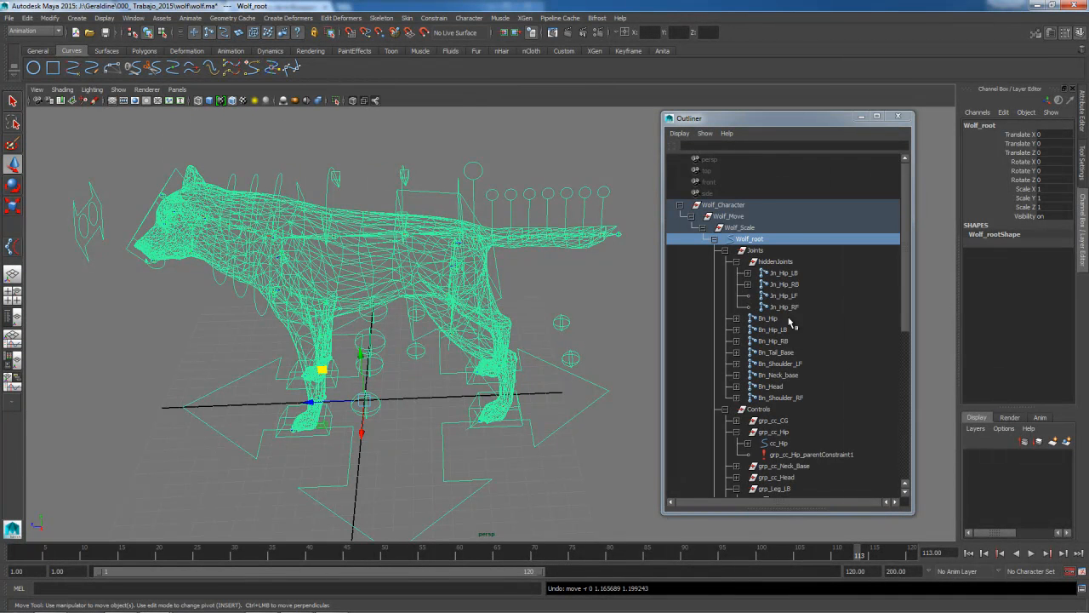
left_click(745, 228)
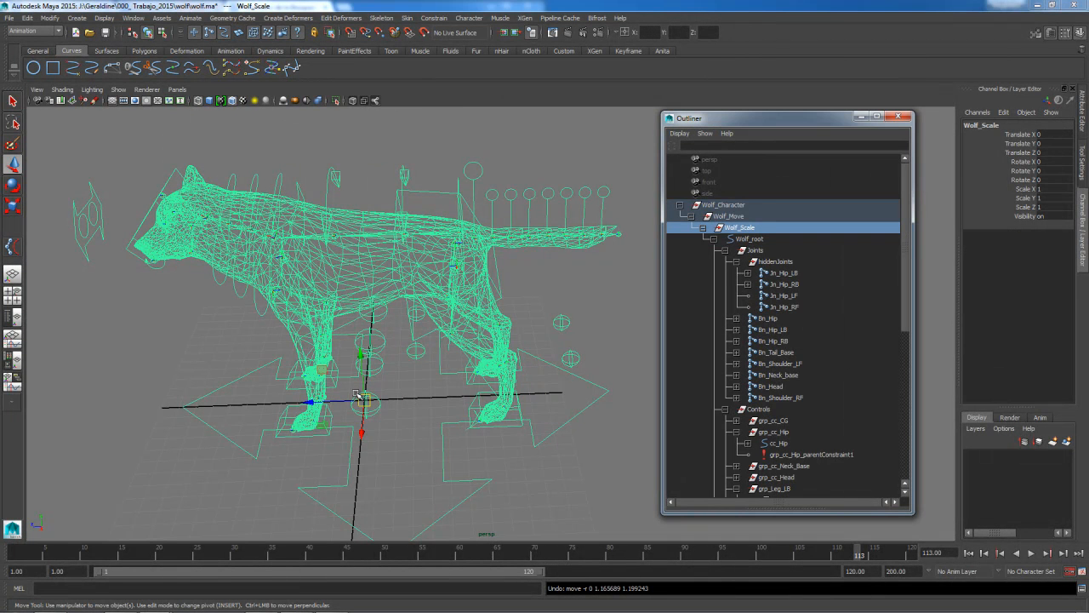
key("r")
mouse_move(364, 401)
left_mouse_down()
mouse_move(375, 402)
mouse_move(365, 406)
left_mouse_up()
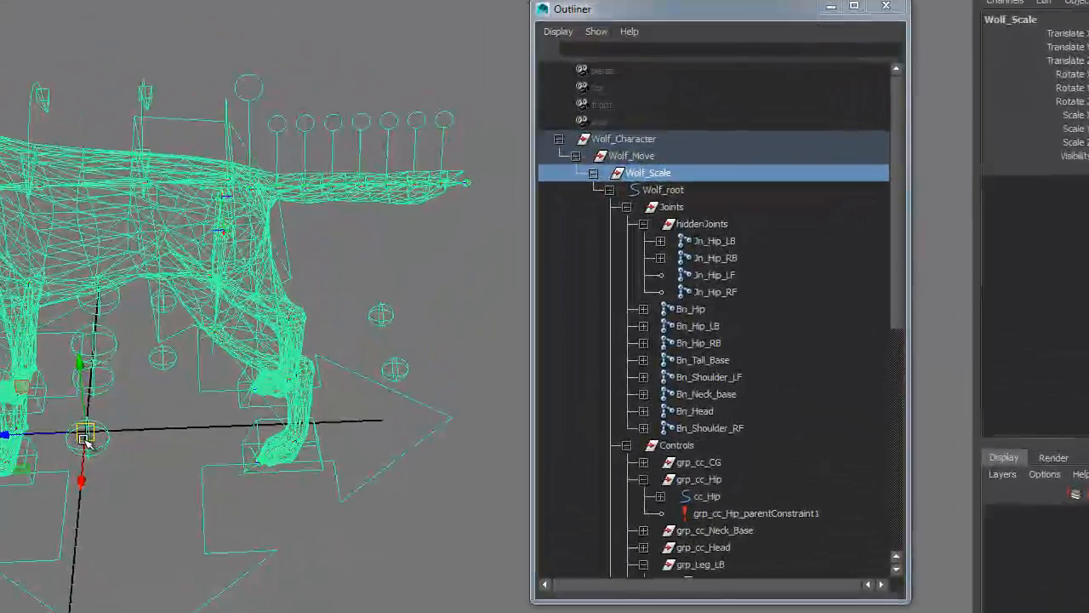
Restore shaded display, test-move the cc_CG control downward to check the spine, and undo the move and deselect it
key("5")
left_click(373, 292)
mouse_move(281, 297)
left_mouse_down("alt")
mouse_move(241, 278)
mouse_move(230, 247)
left_mouse_up("alt")
left_click(209, 136)
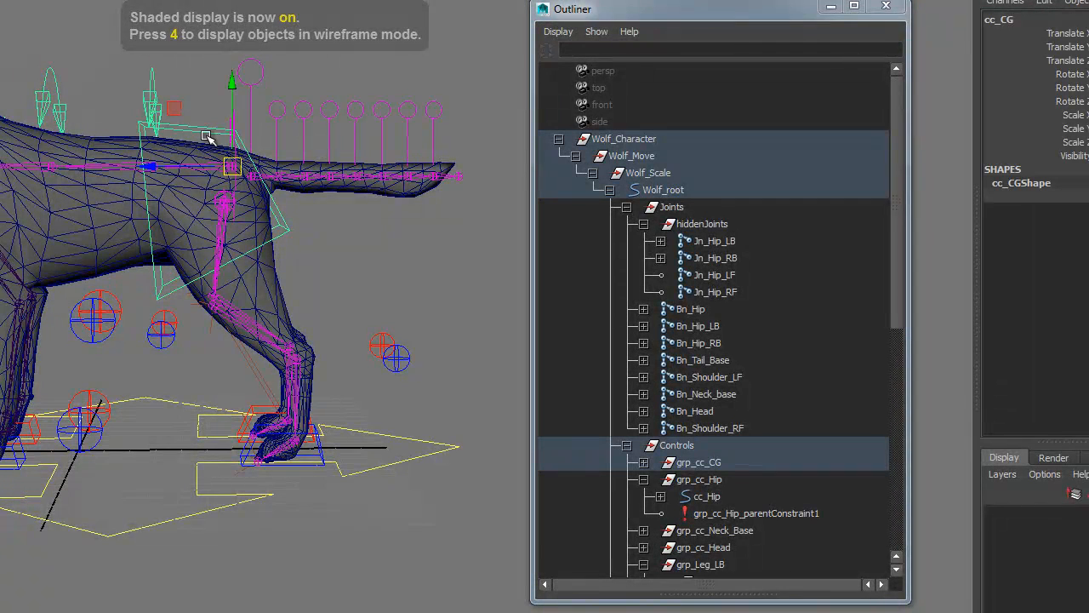
left_click_drag(233, 90, 212, 166)
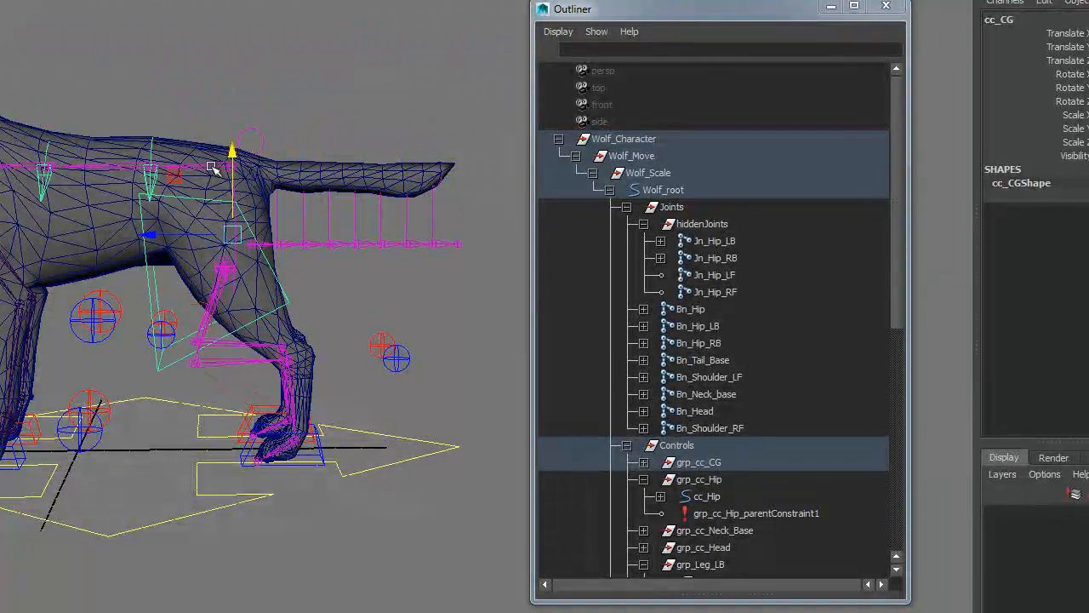
left_click_drag(244, 105, 174, 213)
left_click(169, 211)
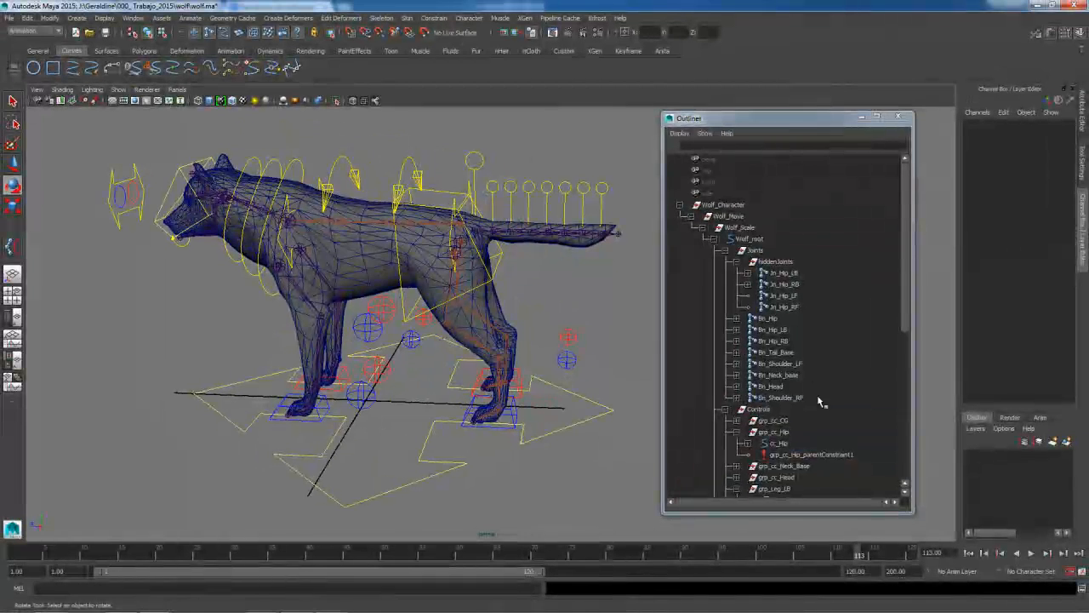
Create cluster handles for the CVs of the cc_Spine curve with the Surfaces command Cluster Curve
scroll(816, 397, "down", 8)
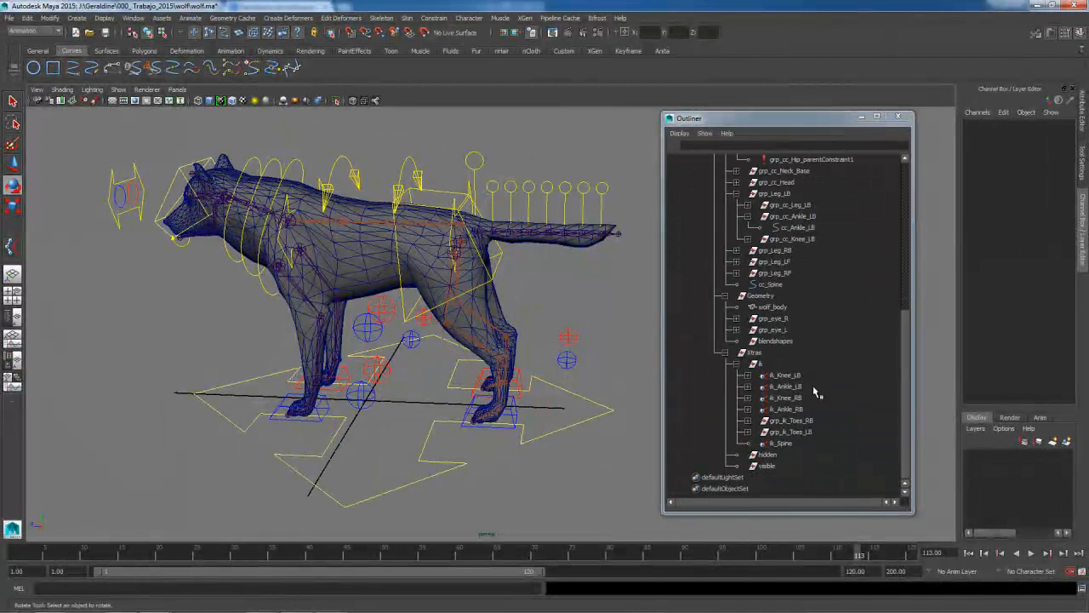
left_click(771, 284)
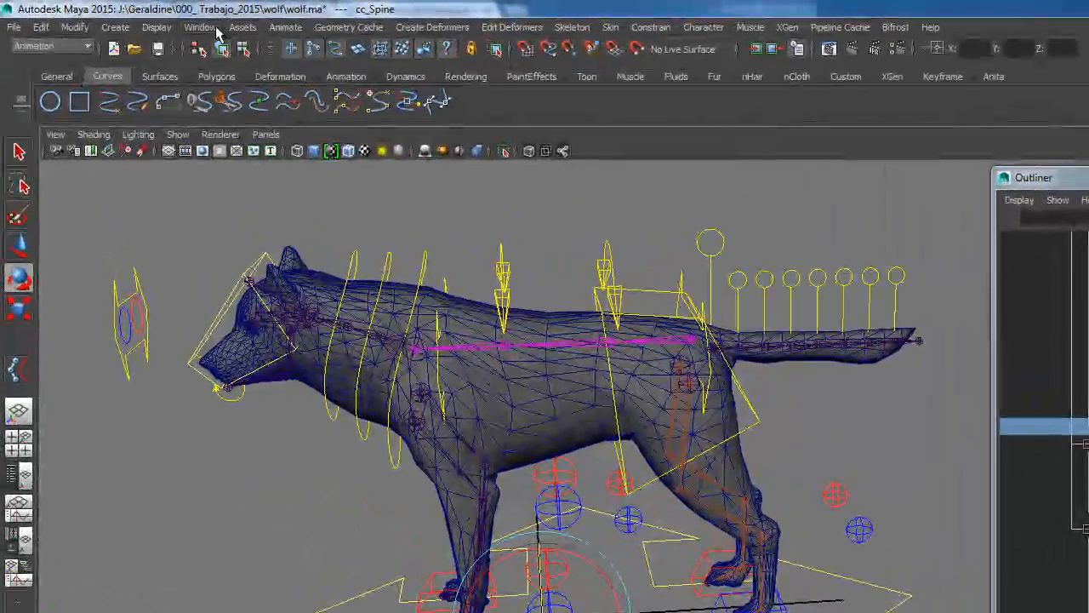
left_click(72, 46)
left_click(42, 77)
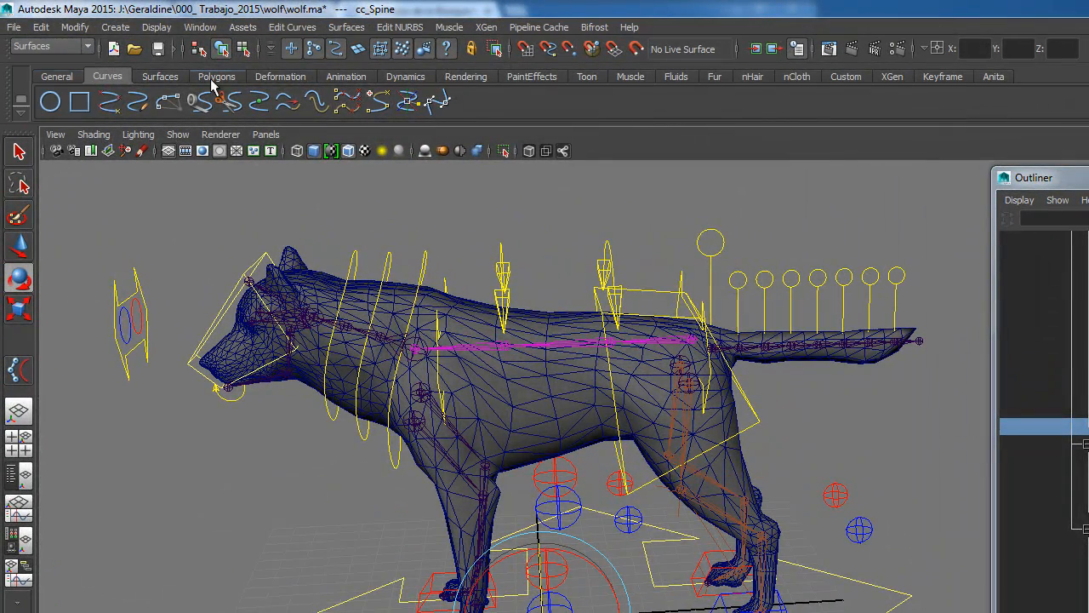
left_click(291, 26)
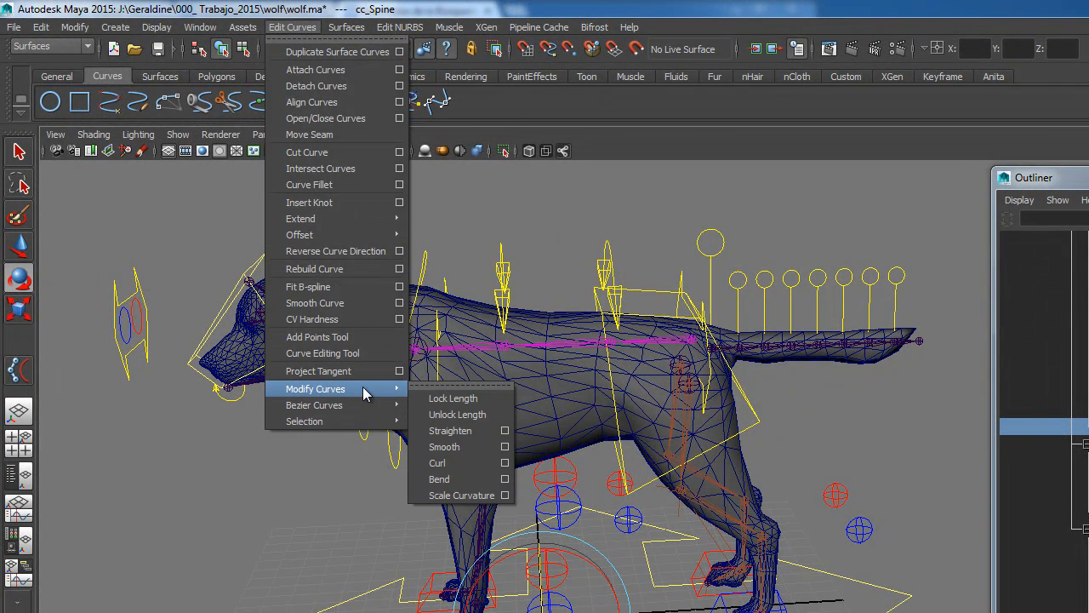
mouse_move(360, 423)
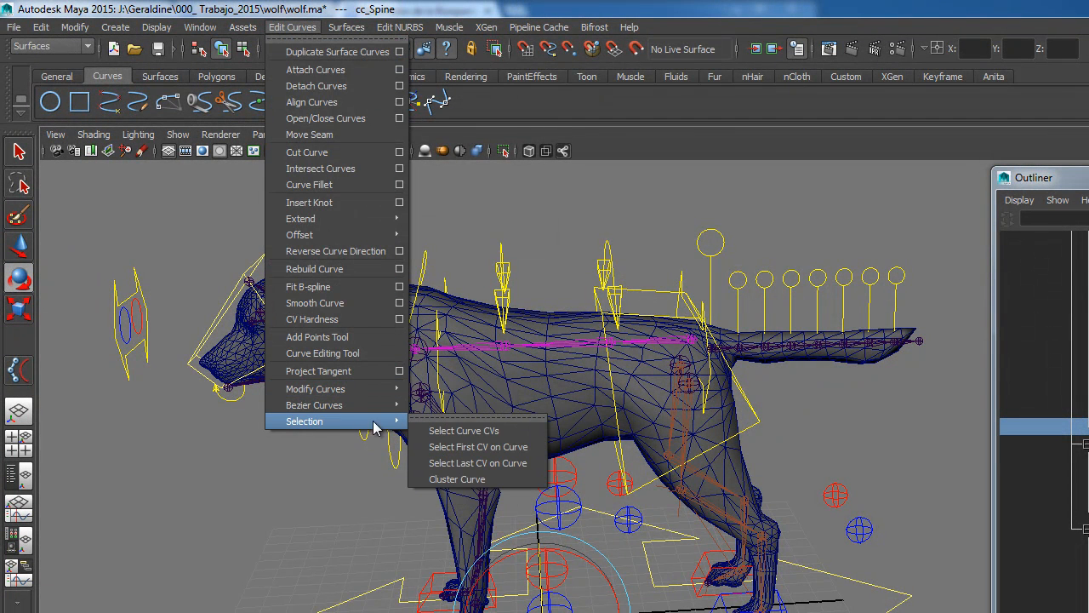
left_click(444, 479)
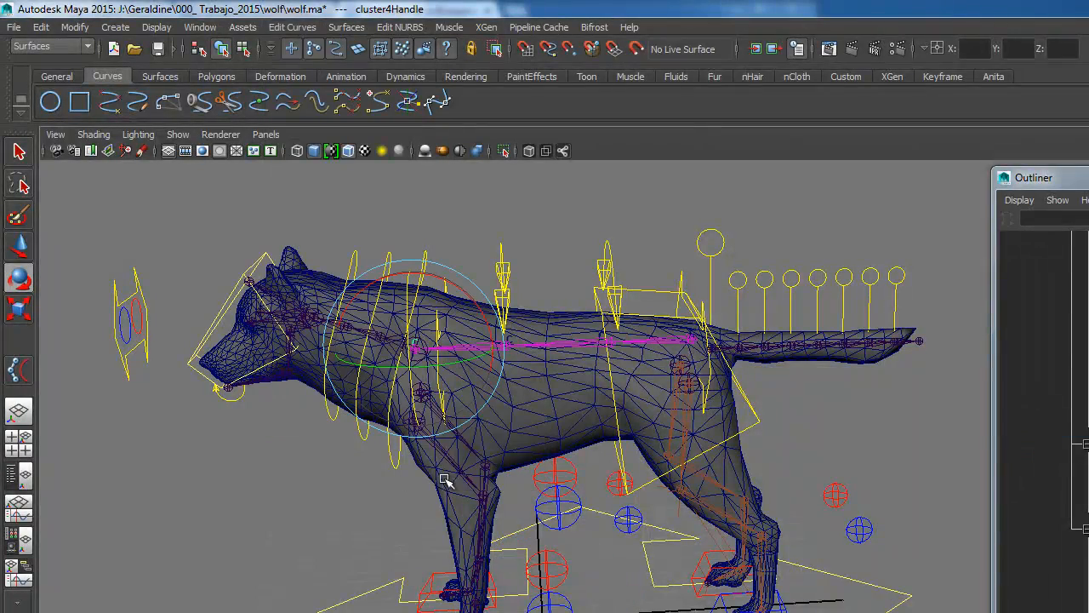
Rename cluster1Handle as cls_Hip and cluster2Handle as cls_Lumbar
scroll(484, 453, "up", 3)
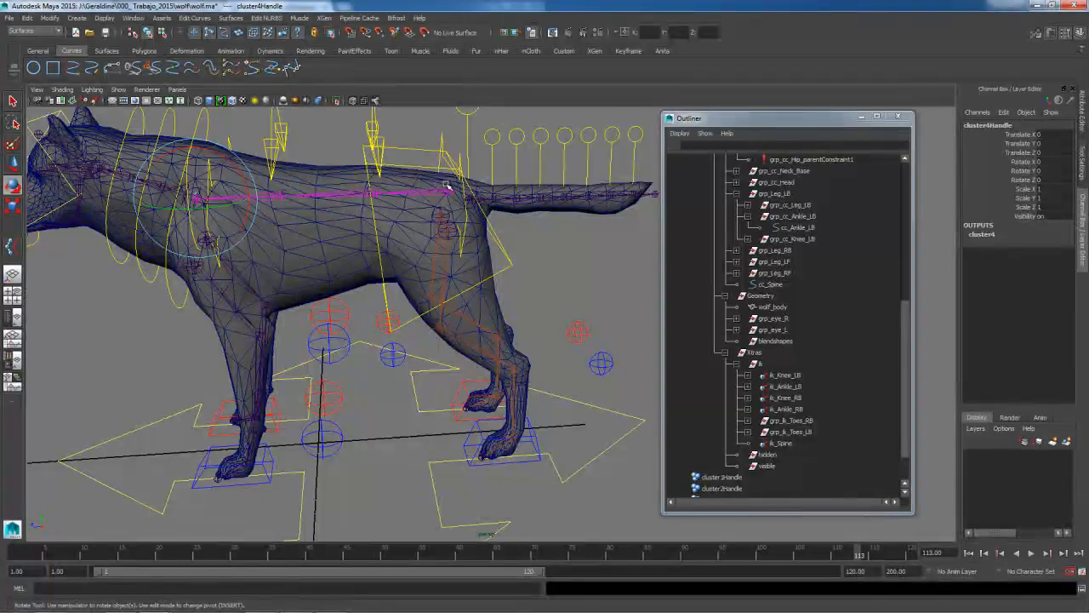
scroll(783, 420, "down", 2)
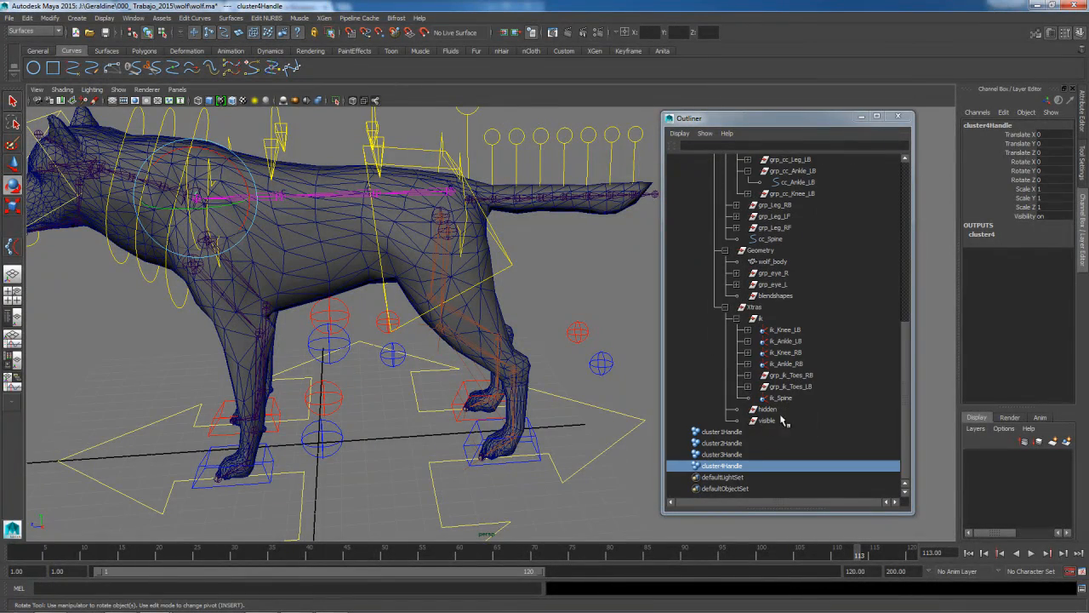
double_click(722, 432)
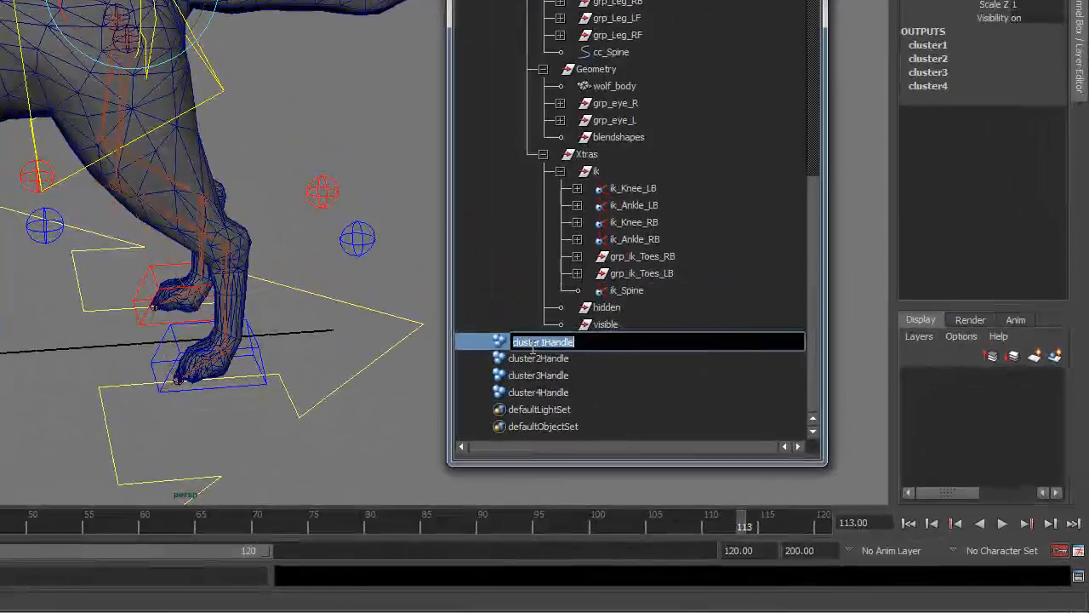
type("cls_Hip")
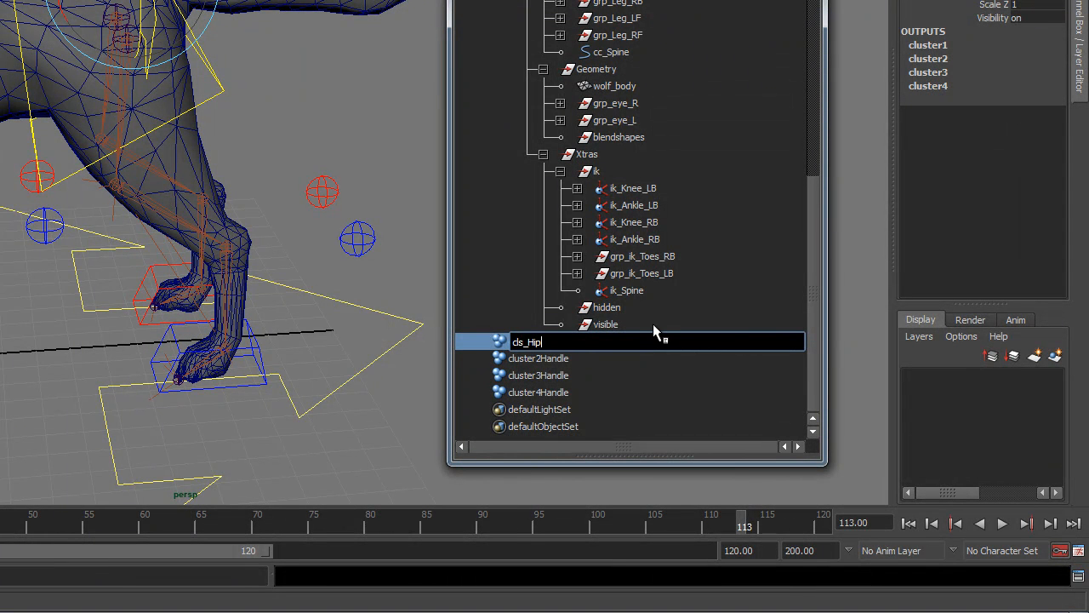
left_click_drag(557, 341, 430, 336)
key("ctrl+c")
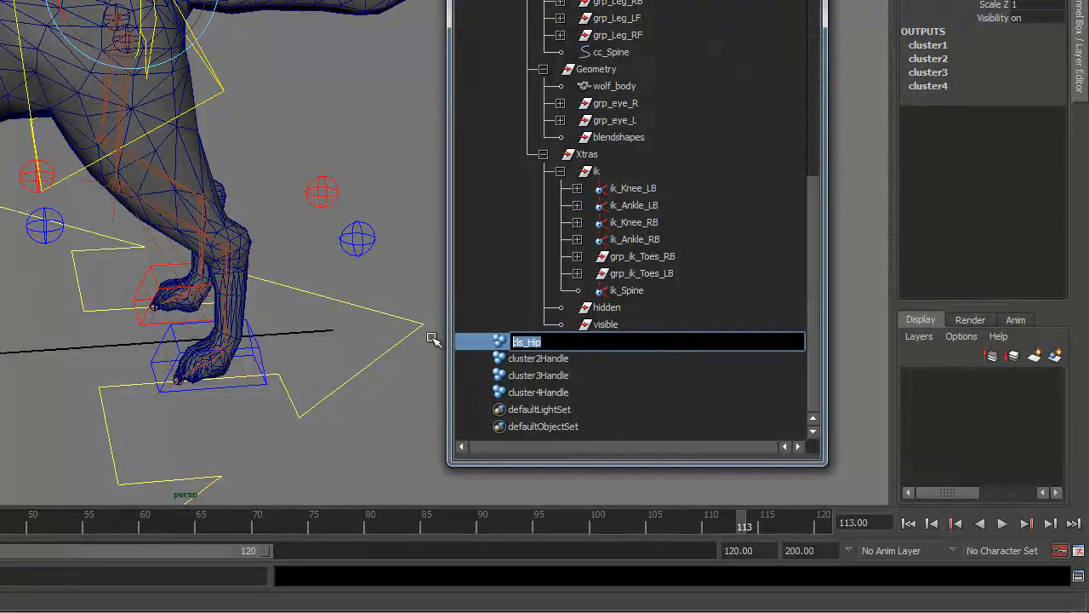
double_click(577, 360)
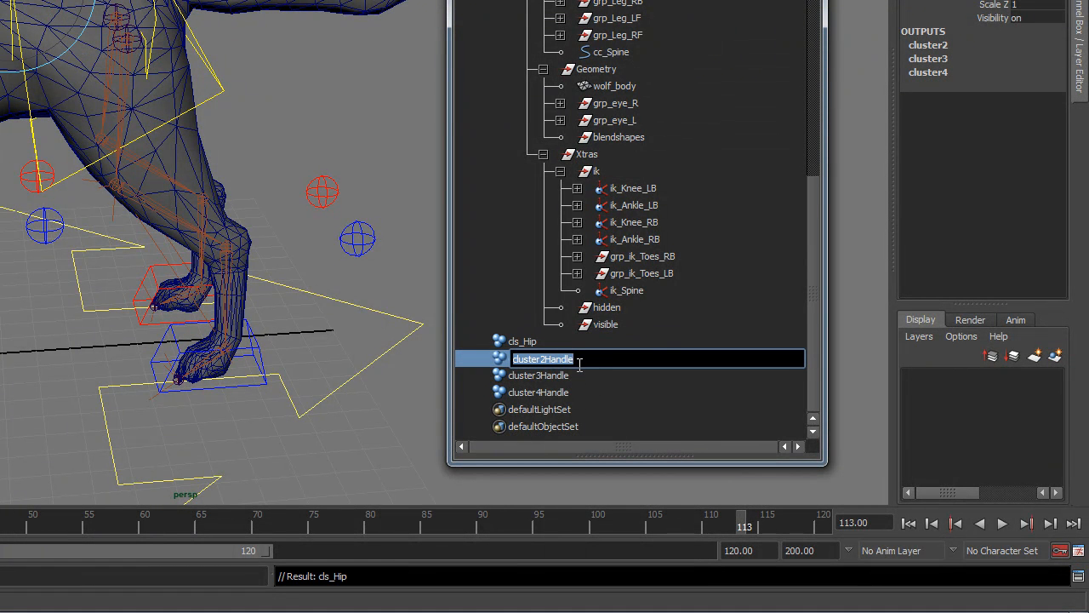
key("ctrl+v")
type("Lumbar")
Rename cluster3Handle as cls_Chest and cluster4Handle as cls_Scapular
double_click(571, 376)
key("ctrl+v")
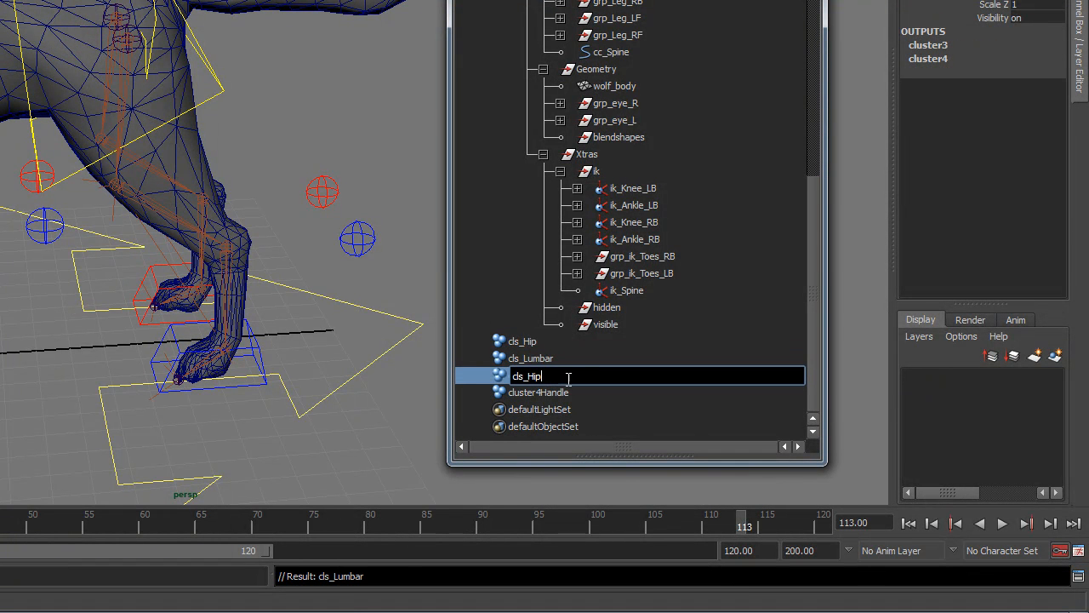
type("Chest")
double_click(565, 393)
key("ctrl+v")
type("Scapular")
key("Return")
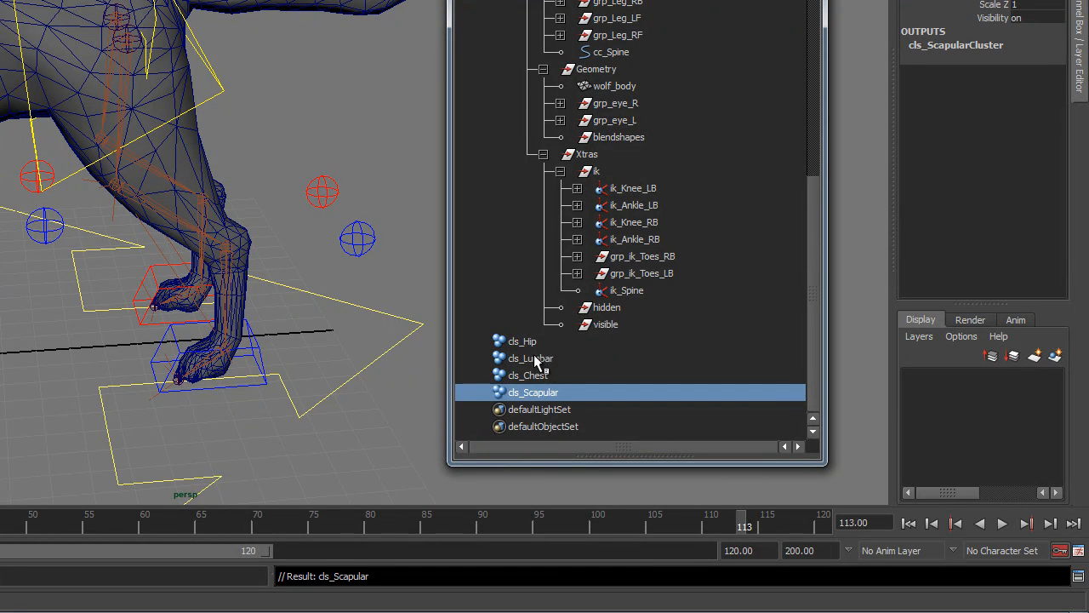
Move the four cluster handles, cls_Hip through cls_Scapular, into the hidden group under Xtras
left_click(534, 342, "shift")
middle_click_drag(538, 346, 610, 311)
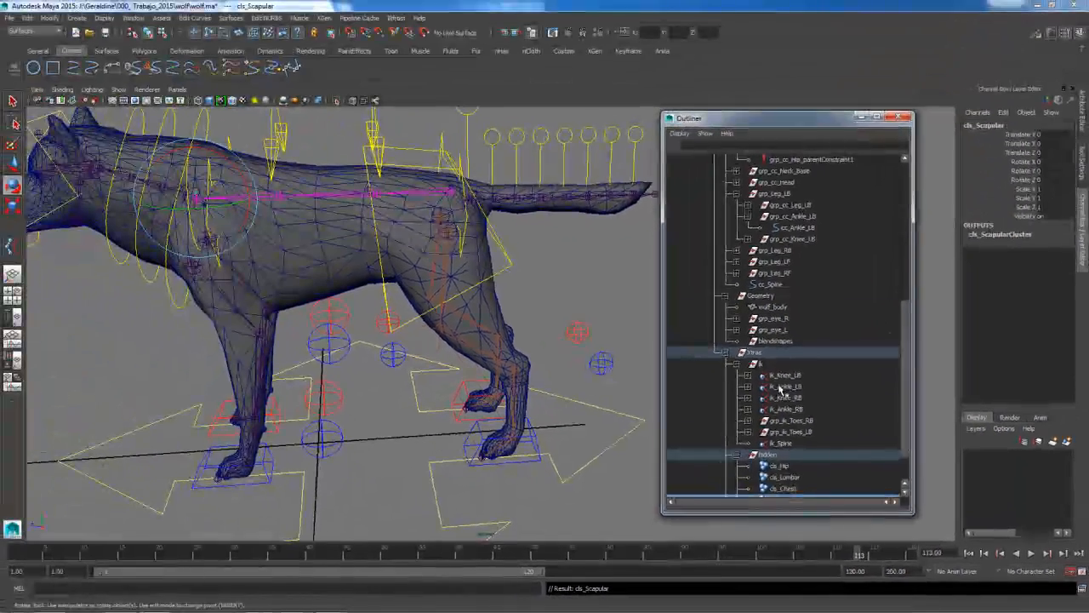
scroll(774, 391, "down", 2)
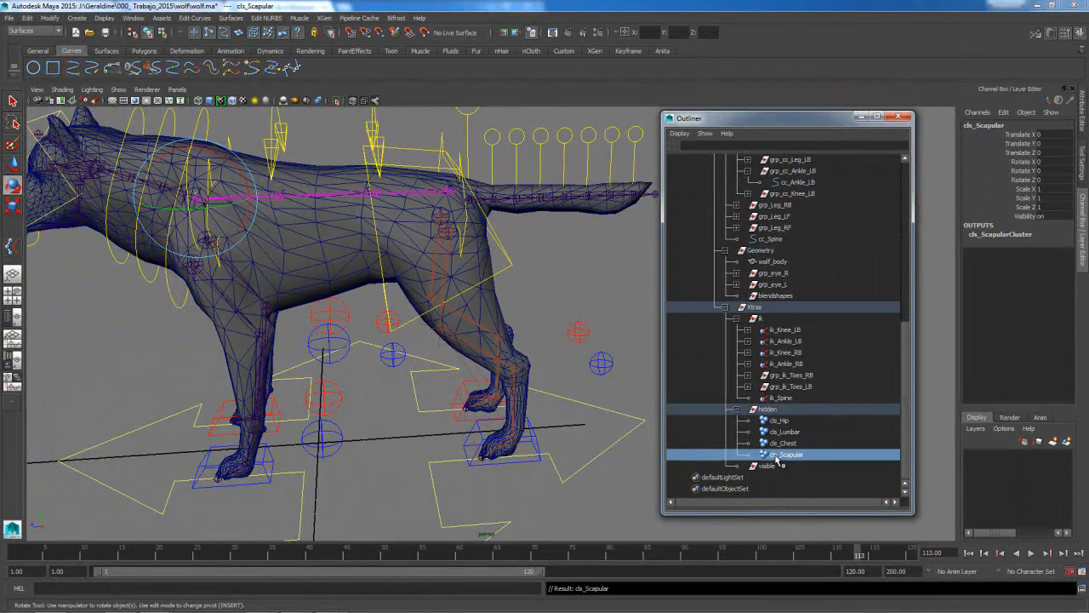
Parent-constrain the cls_Hip cluster to the cc_CG control, using the Animation menu set
left_click(405, 150)
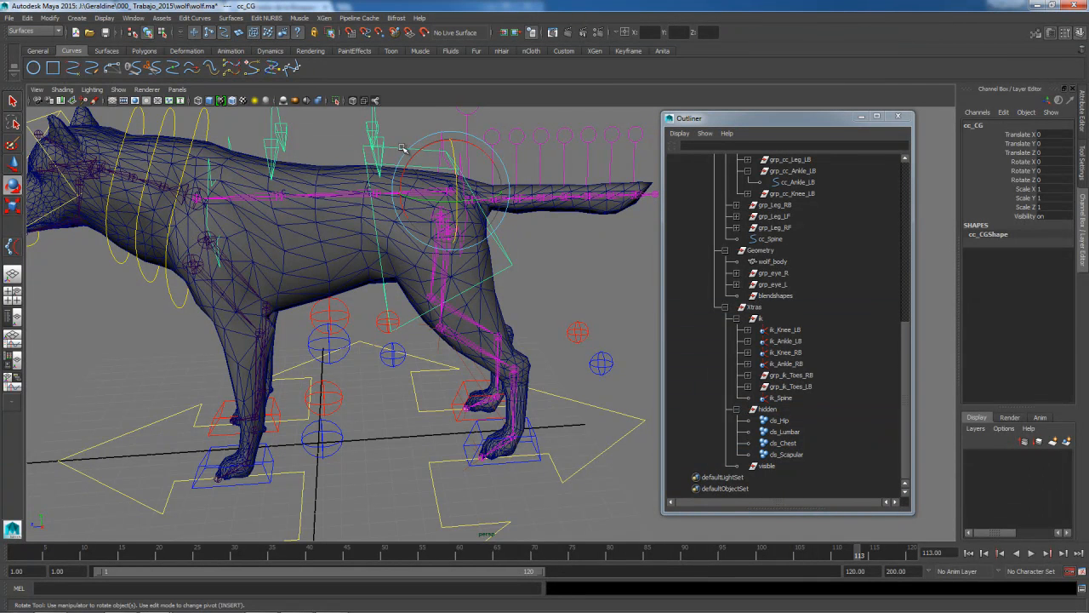
key("w")
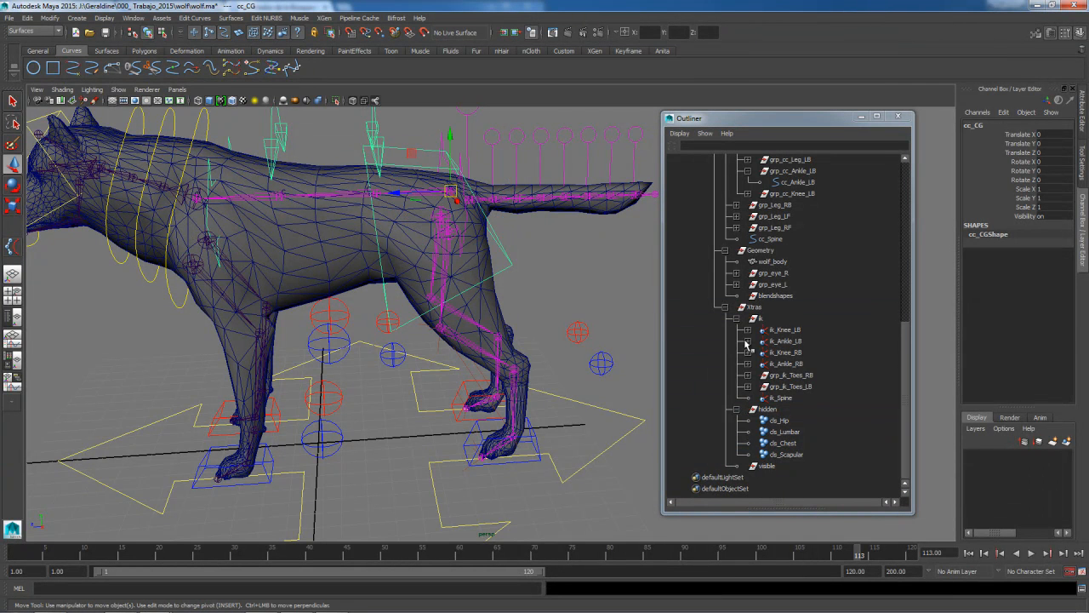
left_click(786, 422)
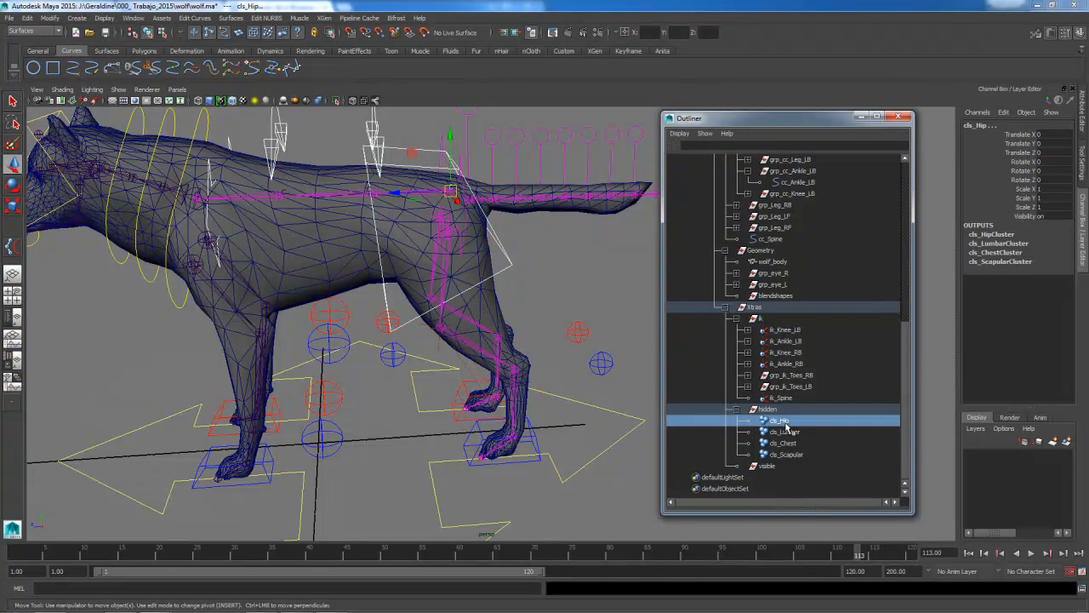
left_click(36, 30)
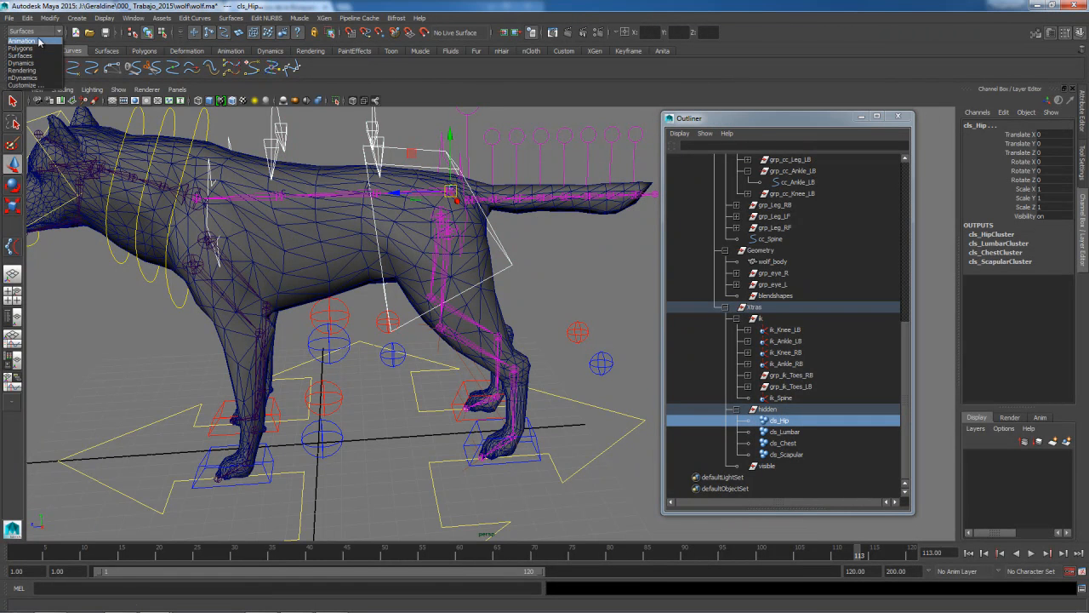
left_click(34, 40)
left_click(435, 19)
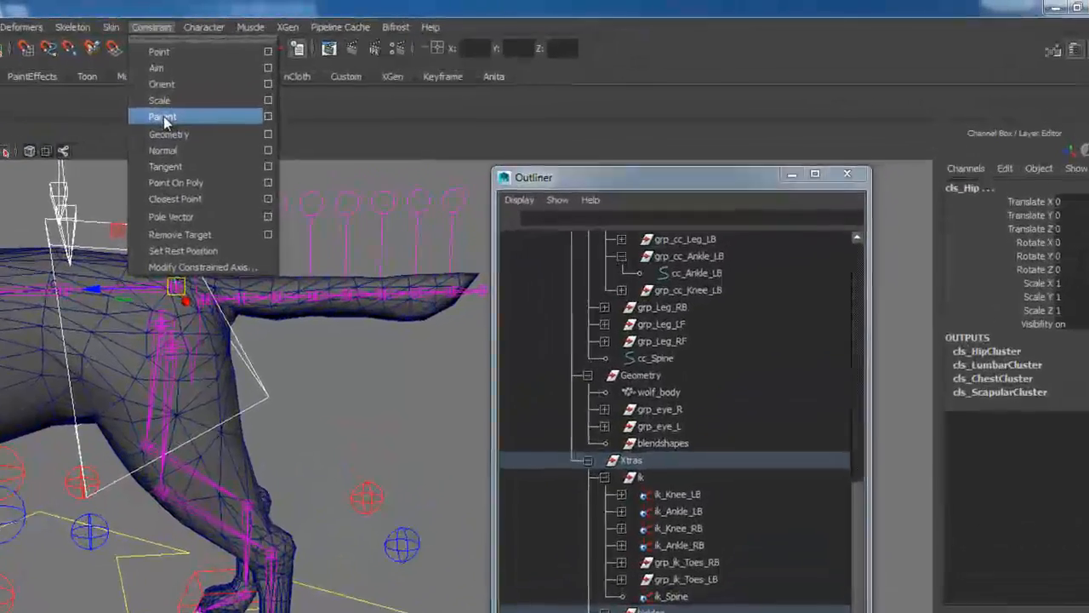
left_click(163, 117)
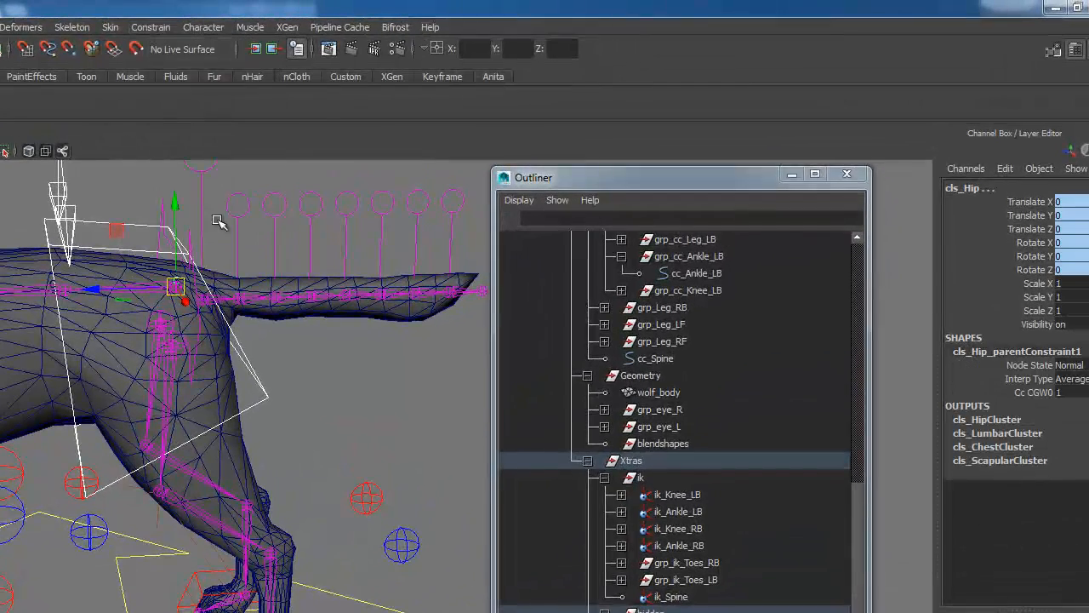
Test the hip cluster constraint by moving cc_CG up and down, and undo the moves
left_click(258, 379)
left_click_drag(176, 205, 155, 260)
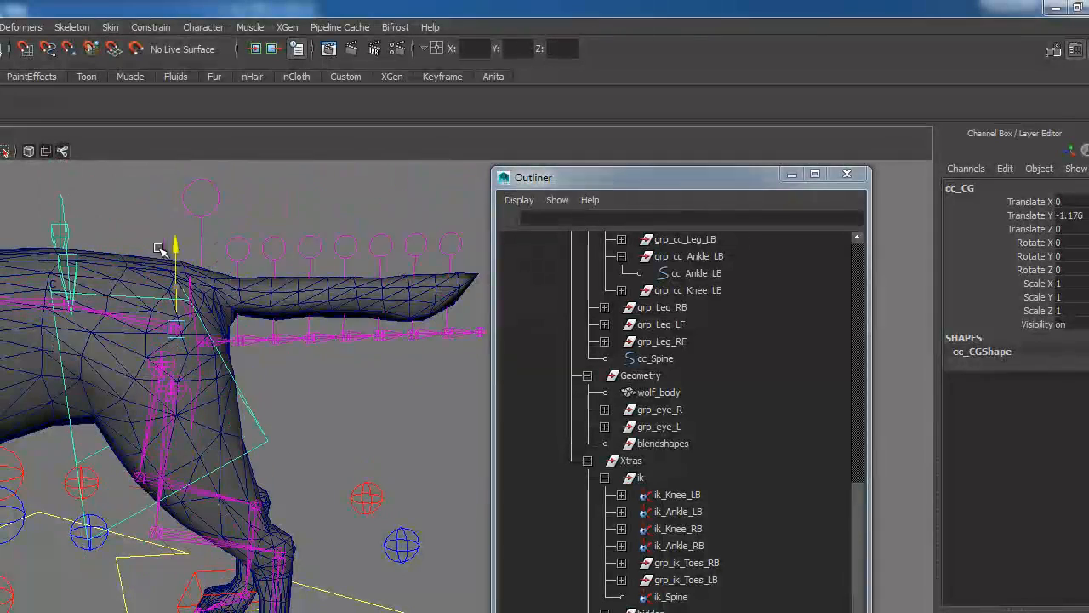
mouse_move(170, 185)
left_mouse_down()
mouse_move(173, 292)
mouse_move(156, 180)
left_mouse_up()
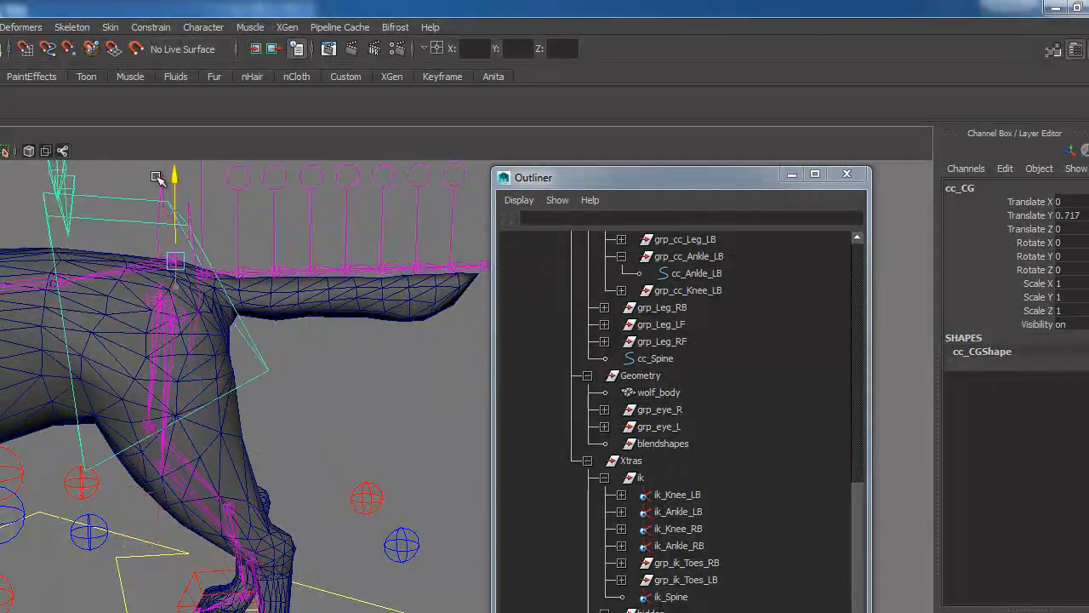
left_click_drag(148, 269, 156, 224)
left_click_drag(148, 274, 158, 203)
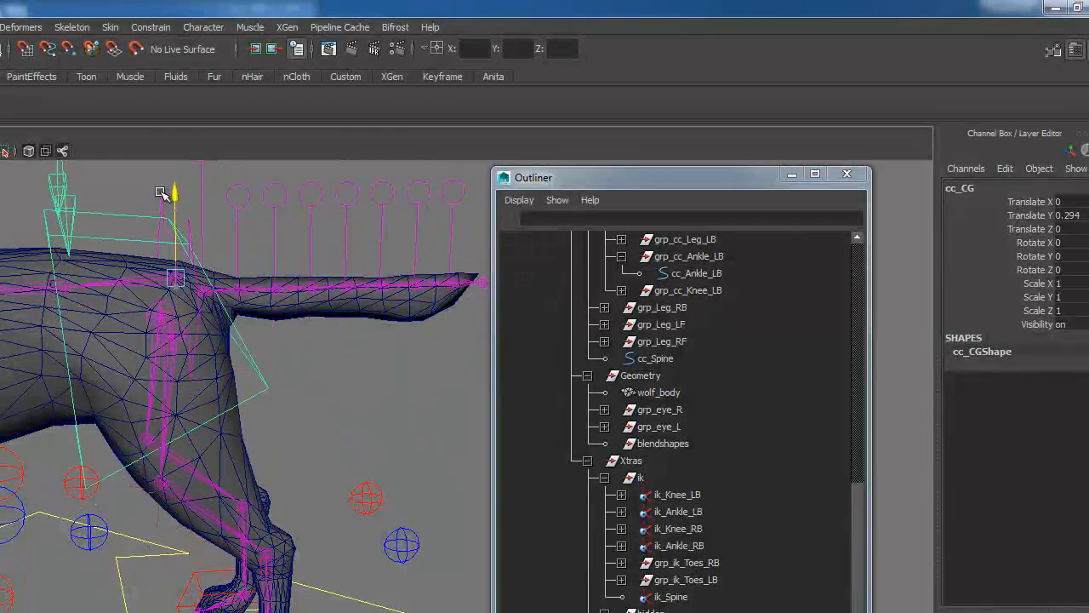
mouse_move(159, 254)
left_mouse_down()
mouse_move(144, 387)
mouse_move(183, 243)
mouse_move(189, 257)
mouse_move(185, 141)
mouse_move(166, 243)
left_mouse_up()
key("ctrl+z")
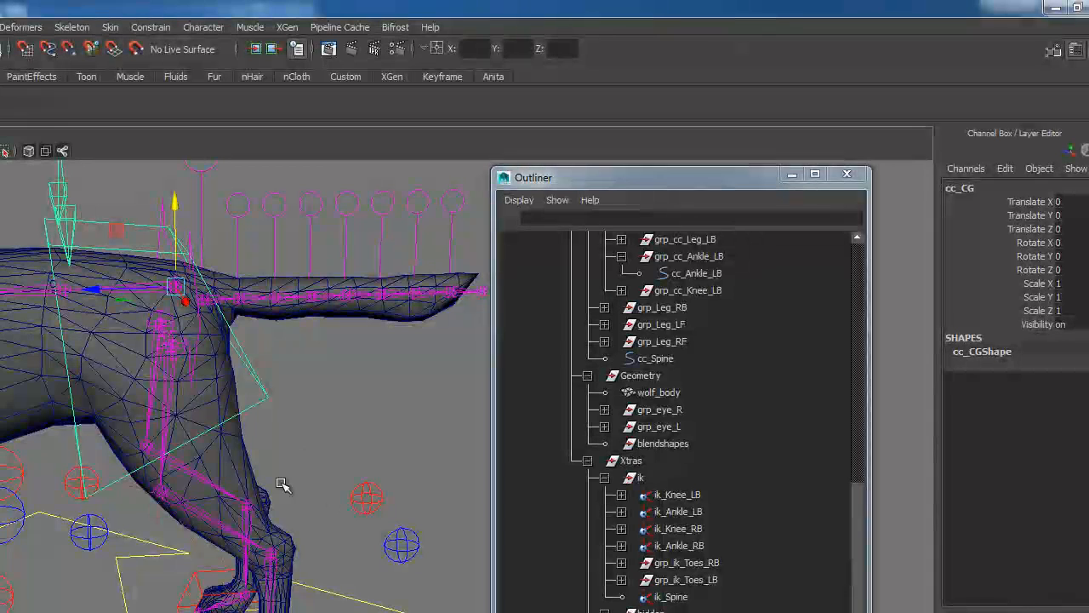
Group the cc_Spine curve and name the new group grp_cc_Spine
middle_click_drag(52, 303, 92, 464, "alt")
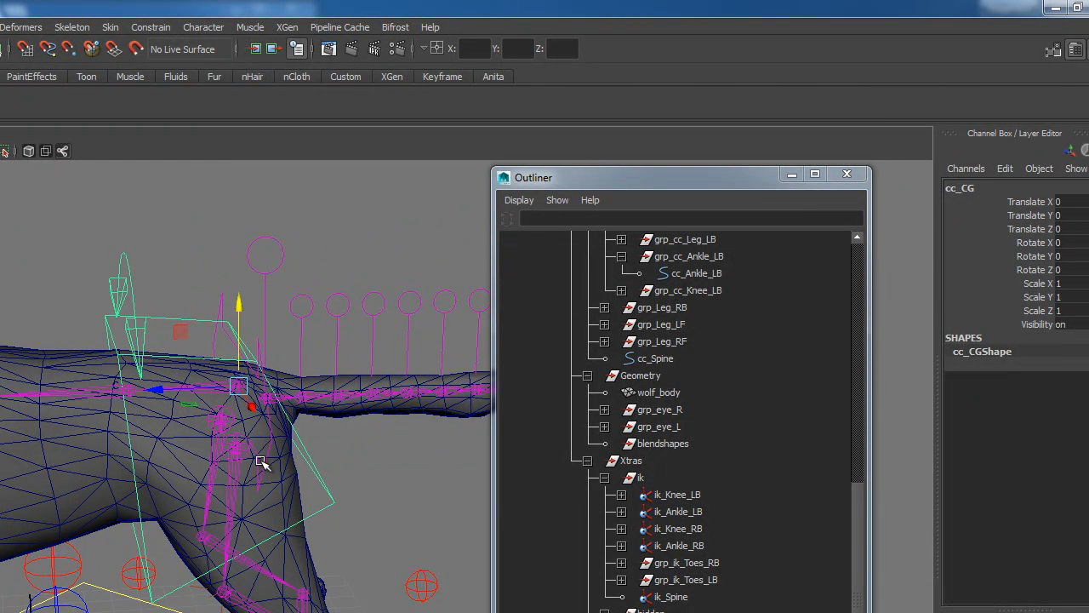
left_click(648, 361)
key("ctrl+g")
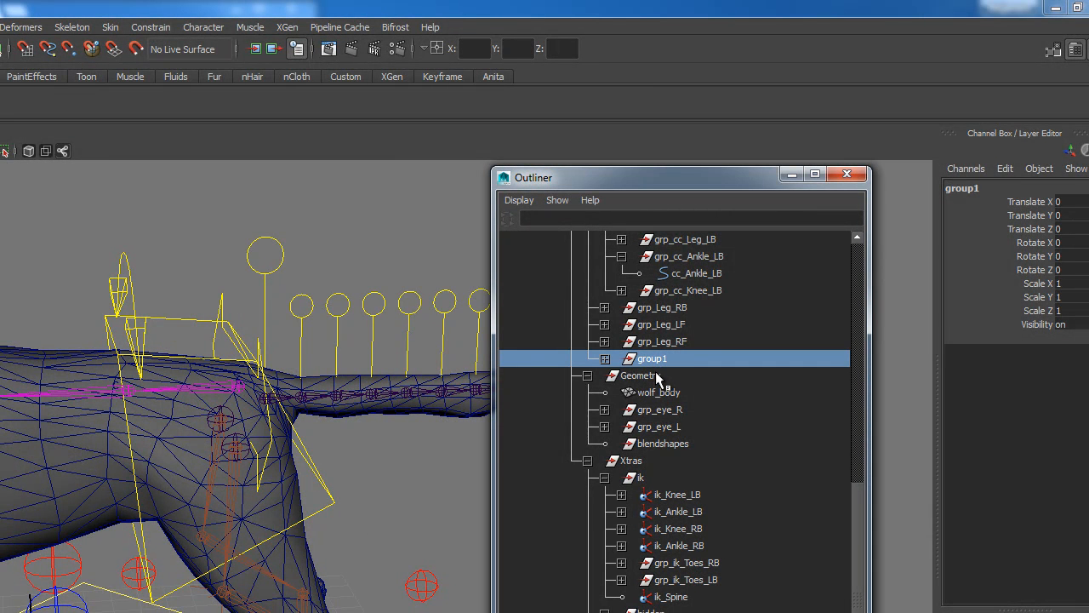
left_click(604, 358)
double_click(671, 376)
double_click(662, 359)
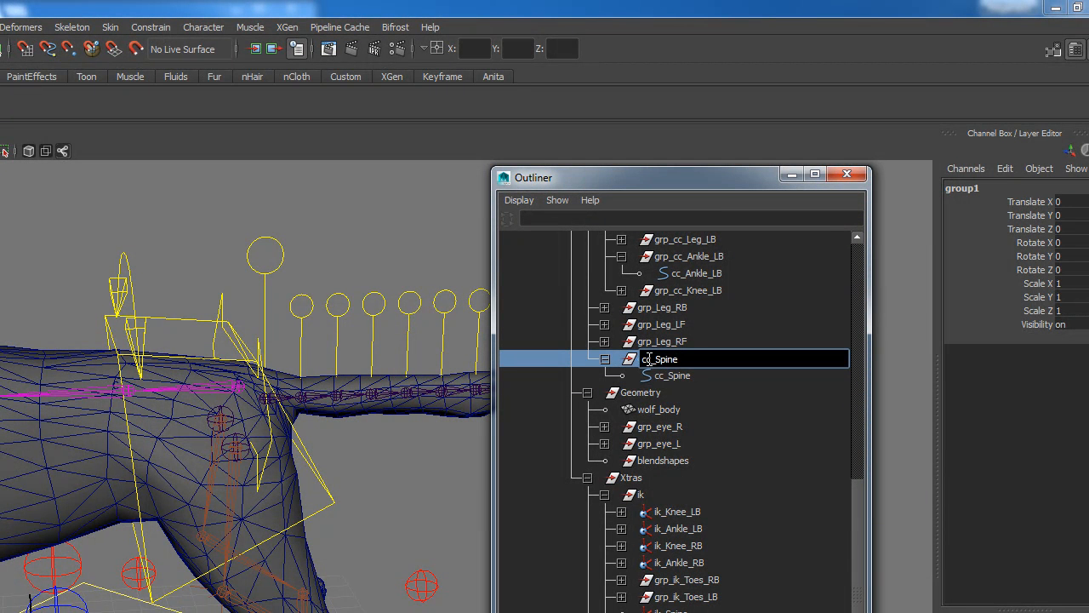
key("Return")
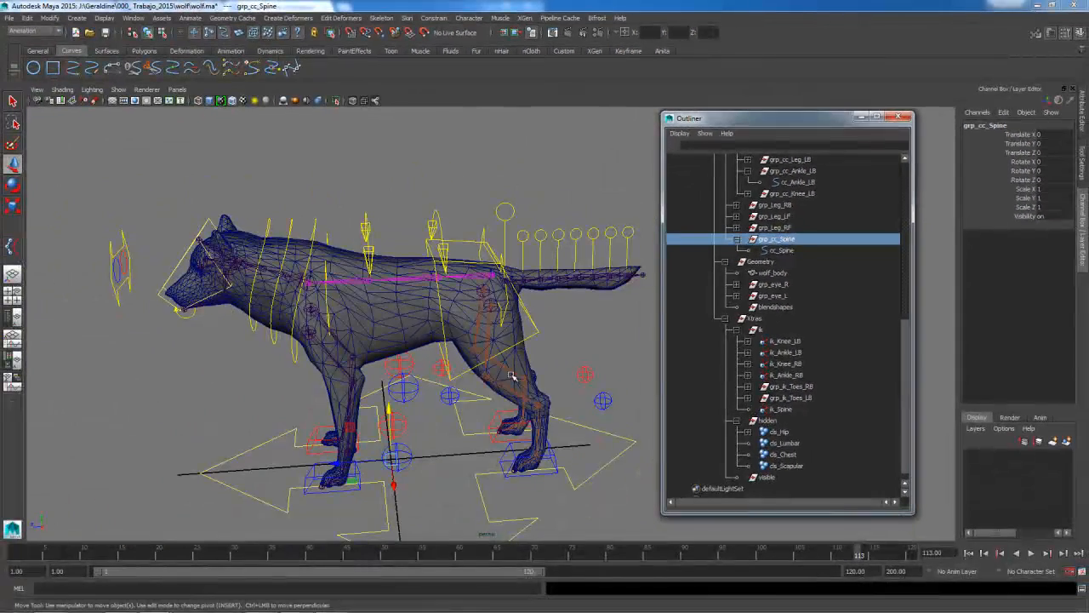
Test the rig by moving Wolf_root and cc_CG, undo both moves and save the scene
left_click(563, 416)
left_click_drag(389, 410, 389, 374)
key("ctrl+z")
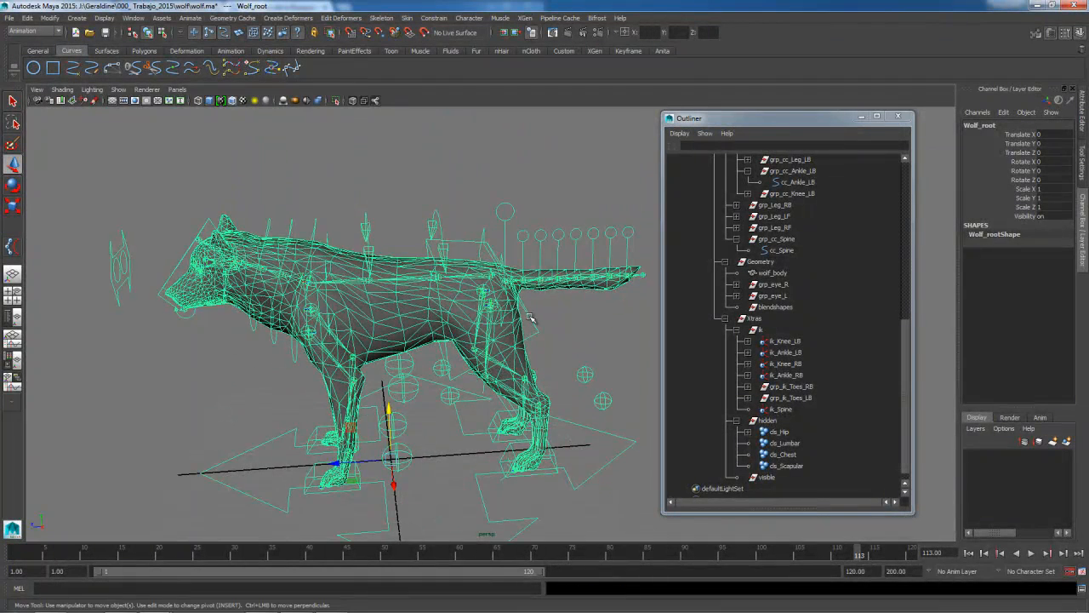
left_click(451, 241)
mouse_move(491, 223)
left_mouse_down()
mouse_move(491, 163)
mouse_move(491, 213)
mouse_move(477, 228)
left_mouse_up()
key("ctrl+z")
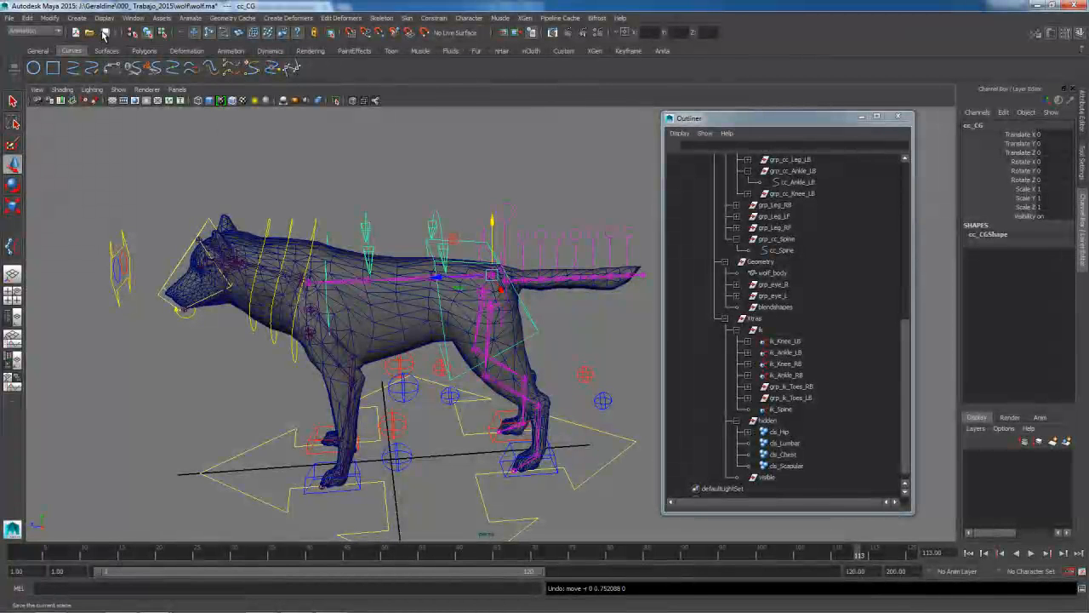
Point-constrain the cls_Lumbar cluster to the cc_Lumbar control through the Point constraint options
left_click(436, 218)
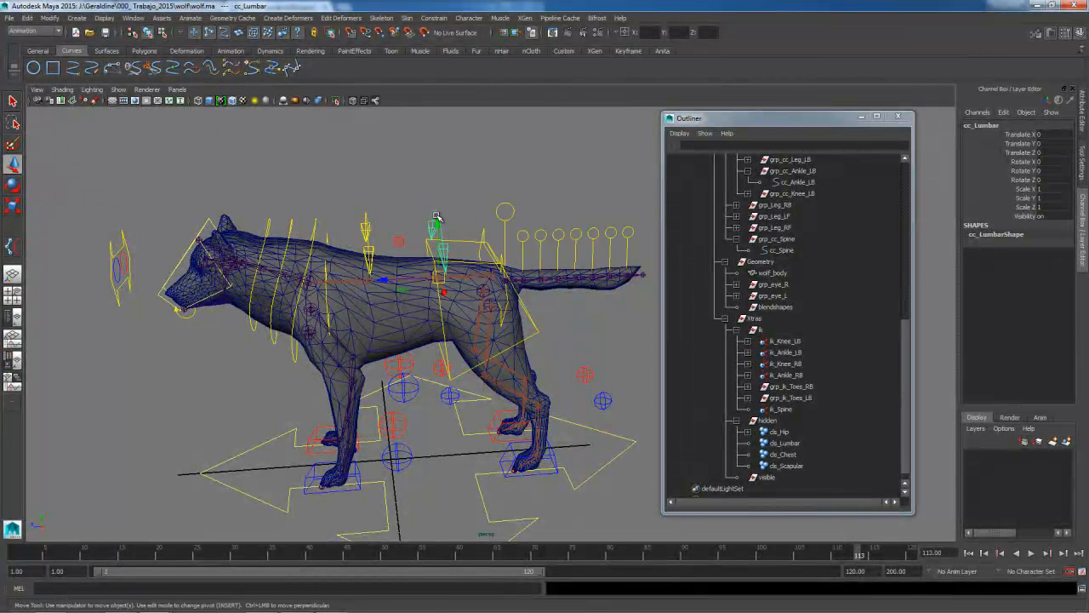
left_click_drag(454, 260, 467, 251, "alt")
left_click(785, 444, "ctrl")
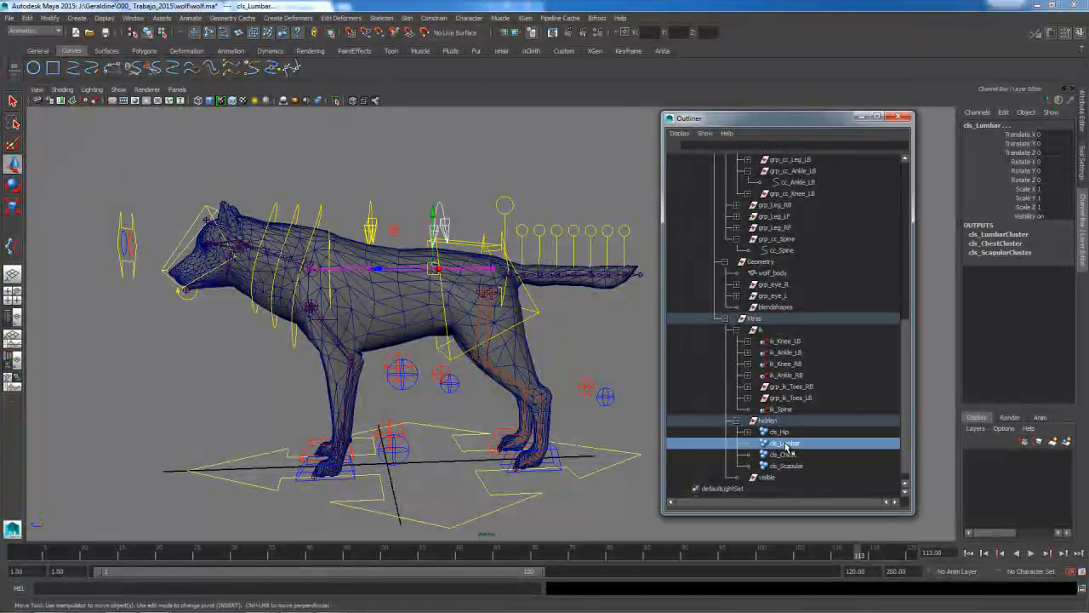
left_click(433, 18)
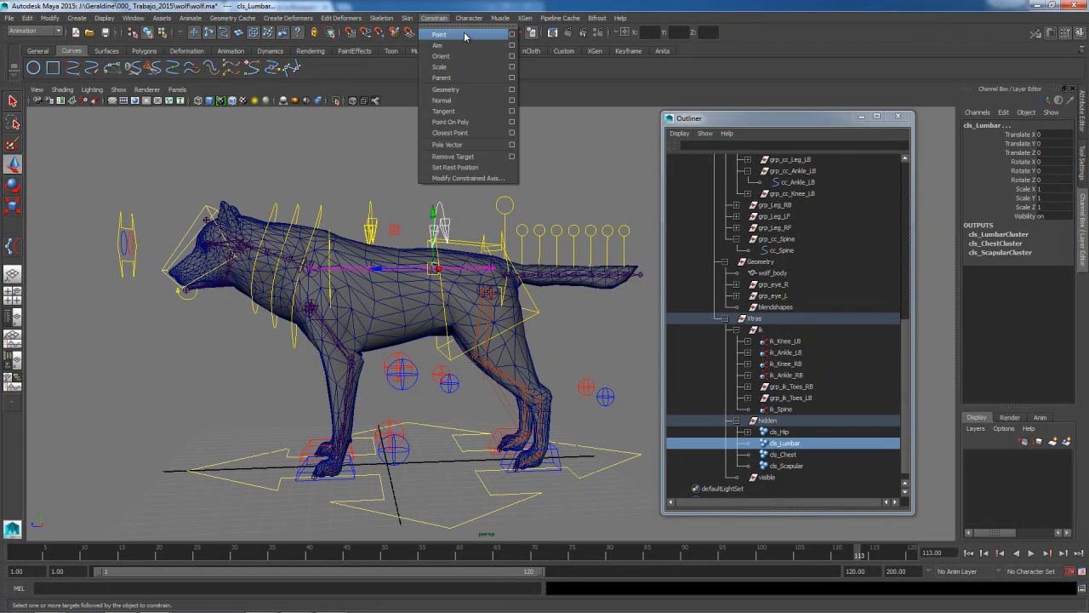
left_click(512, 34)
left_click(615, 488)
Apply the same point constraint to the cls_Chest cluster, with cc_Chest as its target
left_click(371, 216)
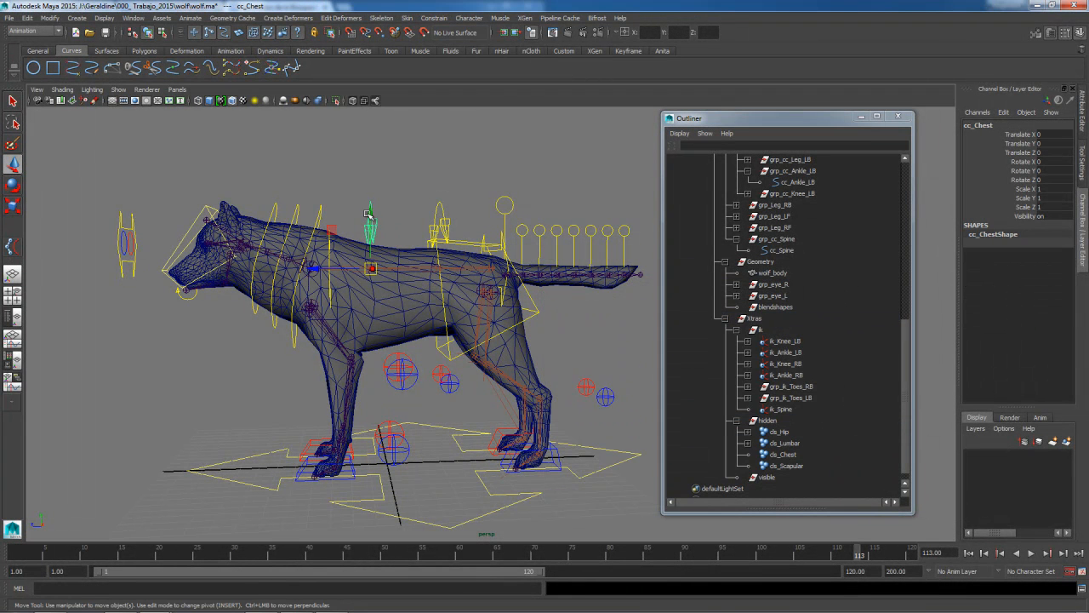
left_click(783, 454, "ctrl")
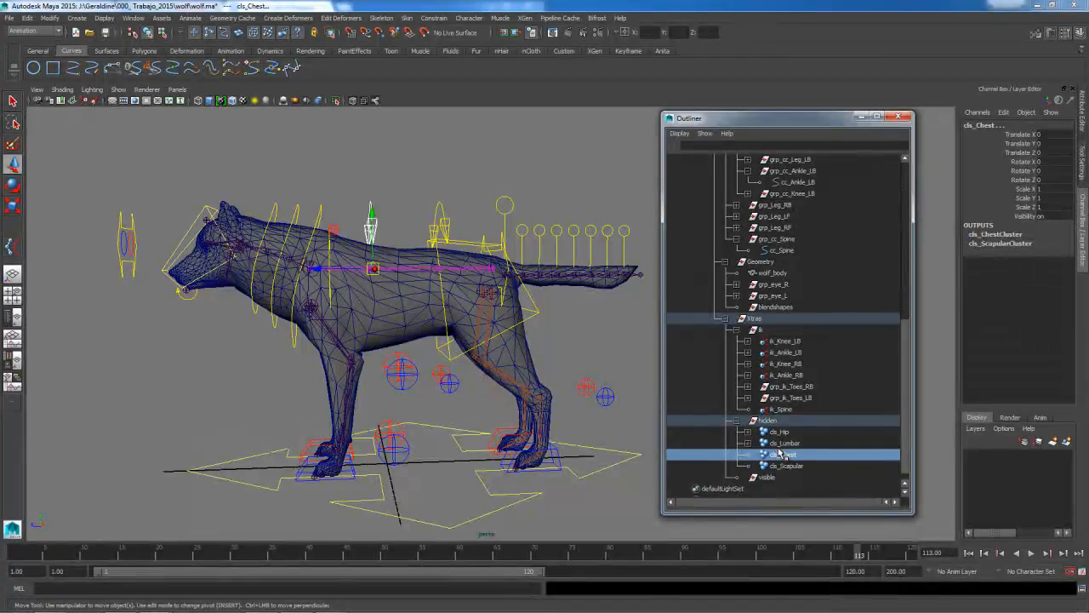
key("g")
Constrain the cls_Scapular cluster to the cc_Shoulders control
left_click_drag(344, 263, 372, 277, "alt")
right_click_drag(372, 276, 406, 282, "alt")
left_click_drag(407, 283, 425, 285, "alt")
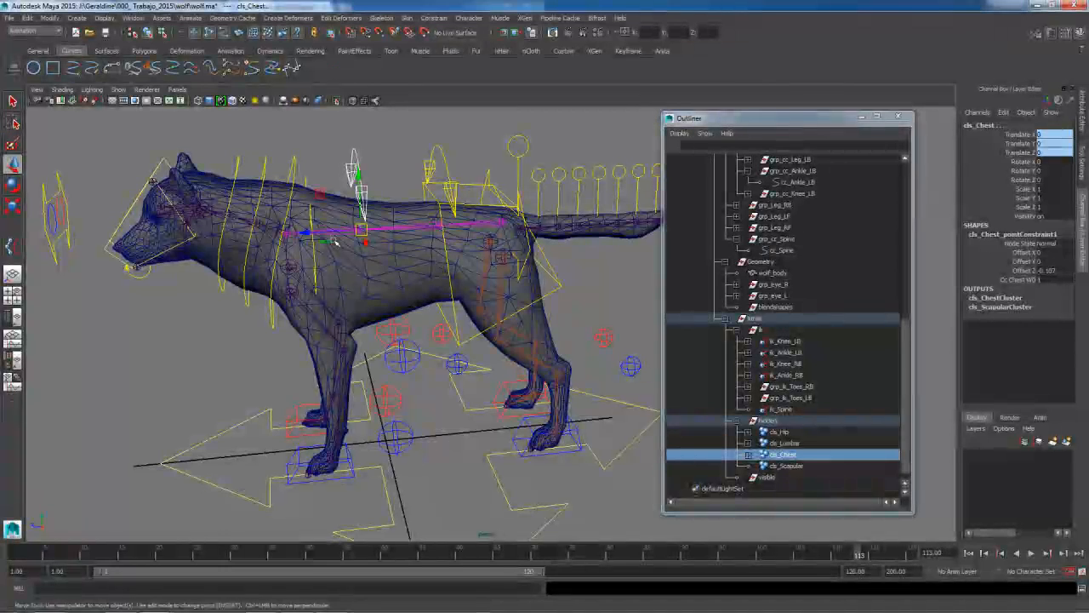
left_click(312, 218)
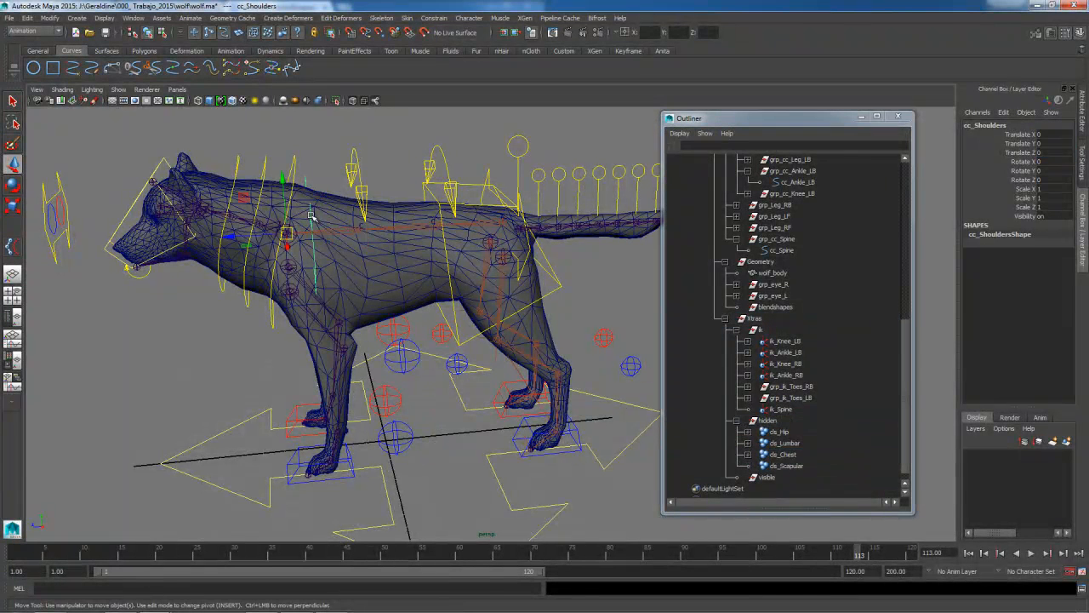
left_click(791, 465)
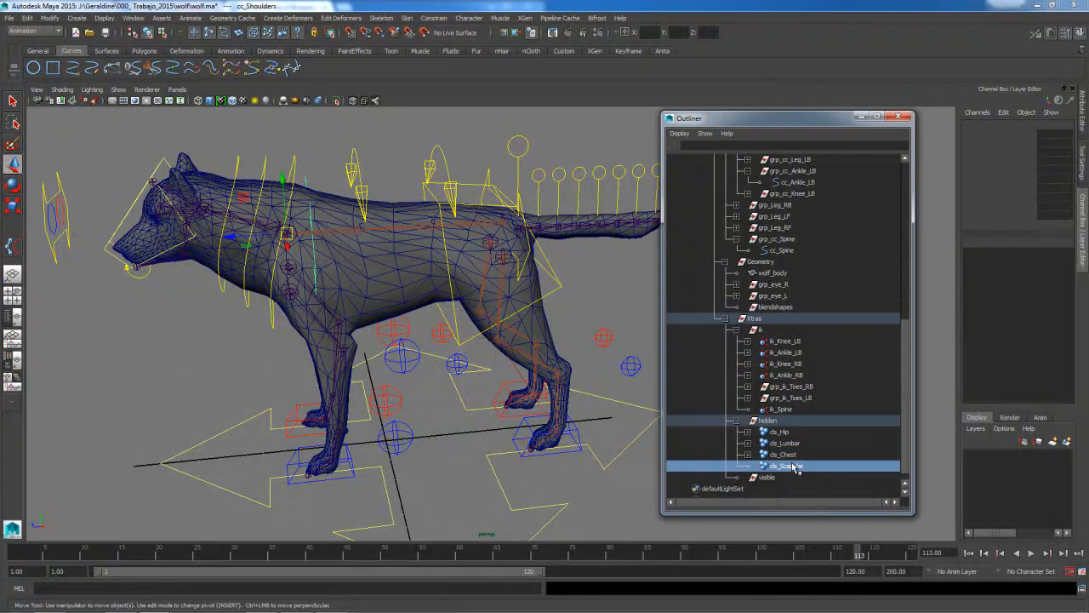
left_click(434, 18)
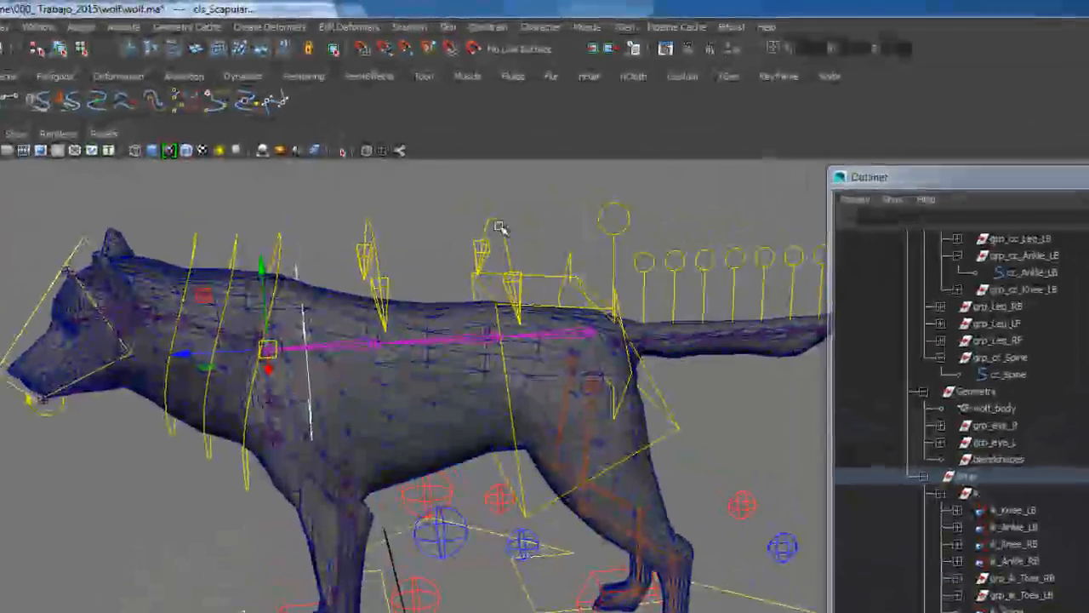
Test the cc_Lumbar and cc_Chest controls by moving them, and undo the moves
left_click_drag(479, 297, 502, 256, "alt")
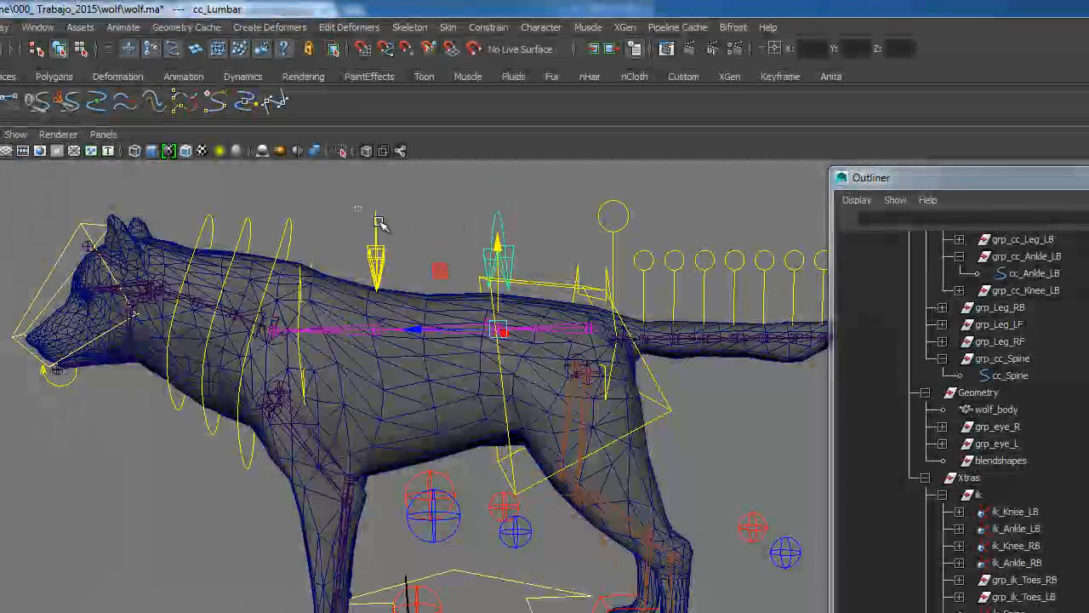
left_click_drag(355, 205, 409, 232)
key("ctrl+z")
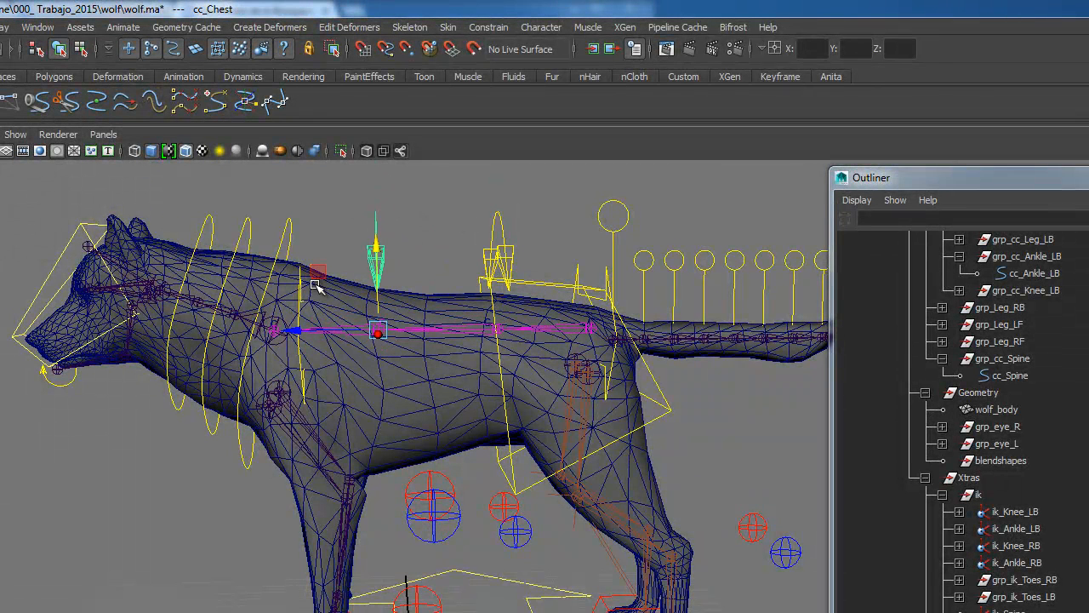
Test the front of the spine by moving cc_Shoulders around, undo the moves and save the scene
left_click(300, 291)
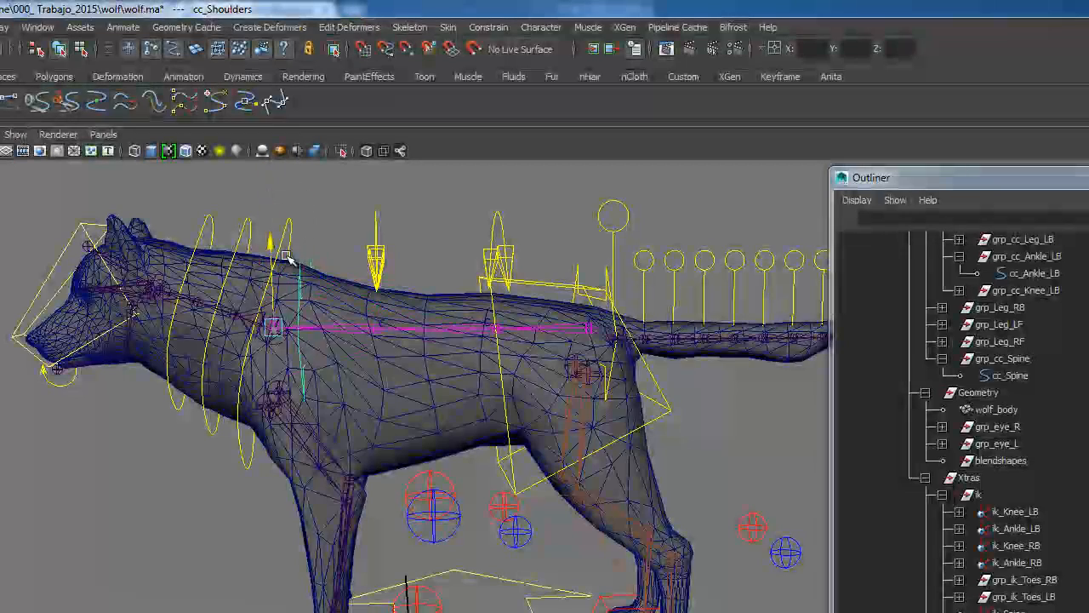
left_click_drag(281, 328, 242, 260)
left_click_drag(316, 486, 425, 515)
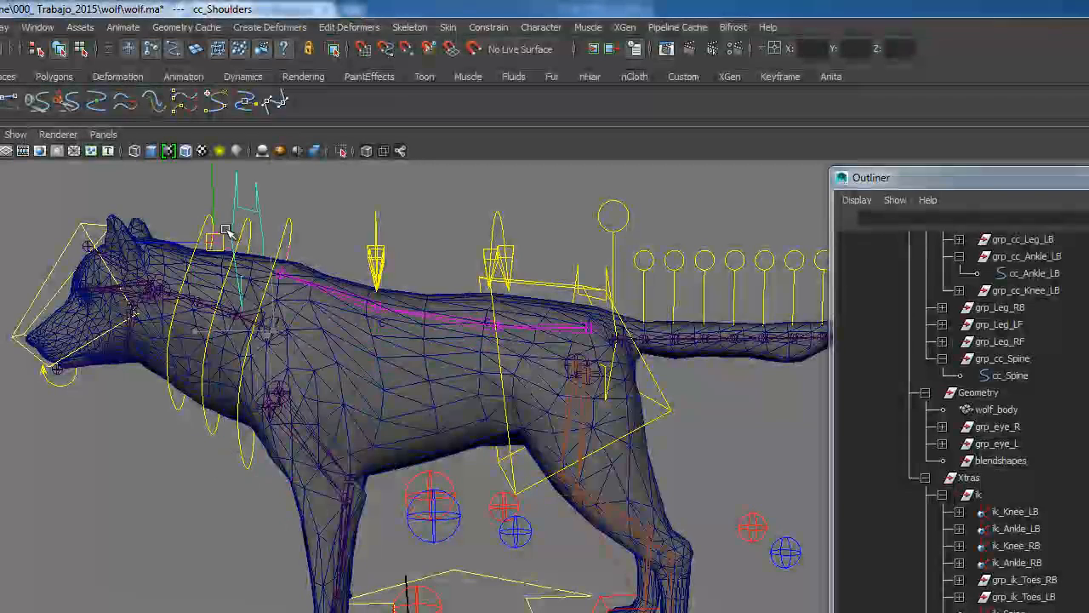
left_click_drag(463, 196, 277, 522)
key("ctrl+z")
key("ctrl+s")
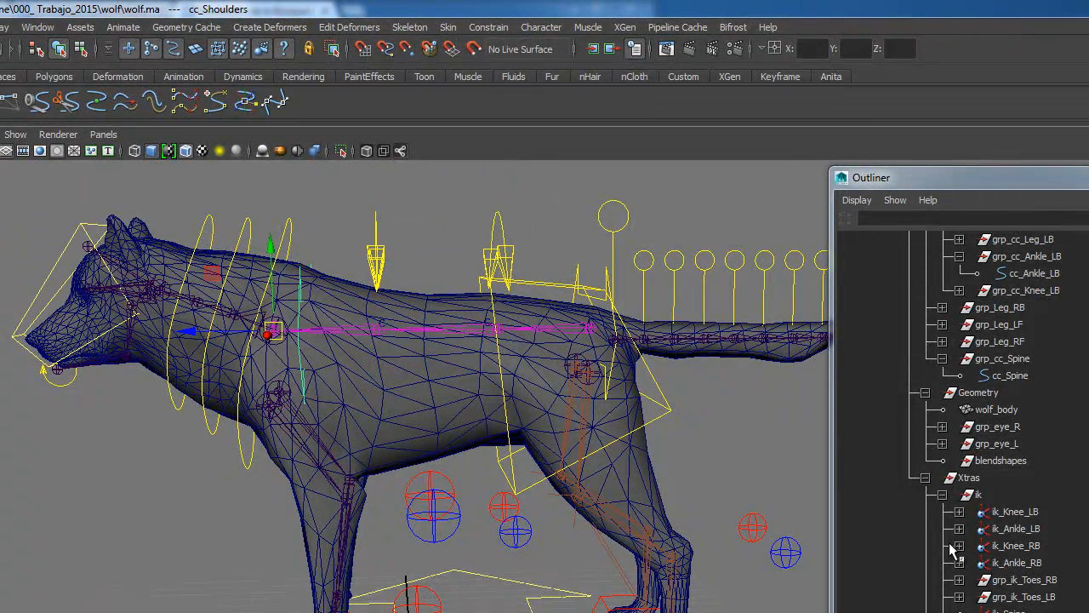
Move cc_CG up and down to check the fully constrained spine, and undo the moves
left_click(606, 325)
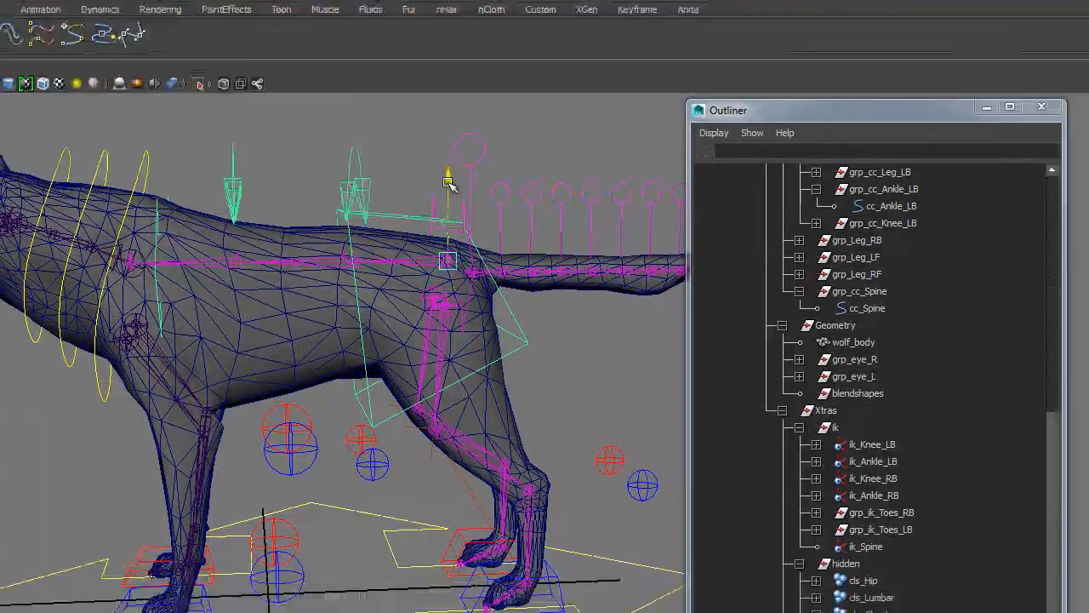
left_click_drag(449, 182, 460, 163)
left_click_drag(221, 52, 214, 126)
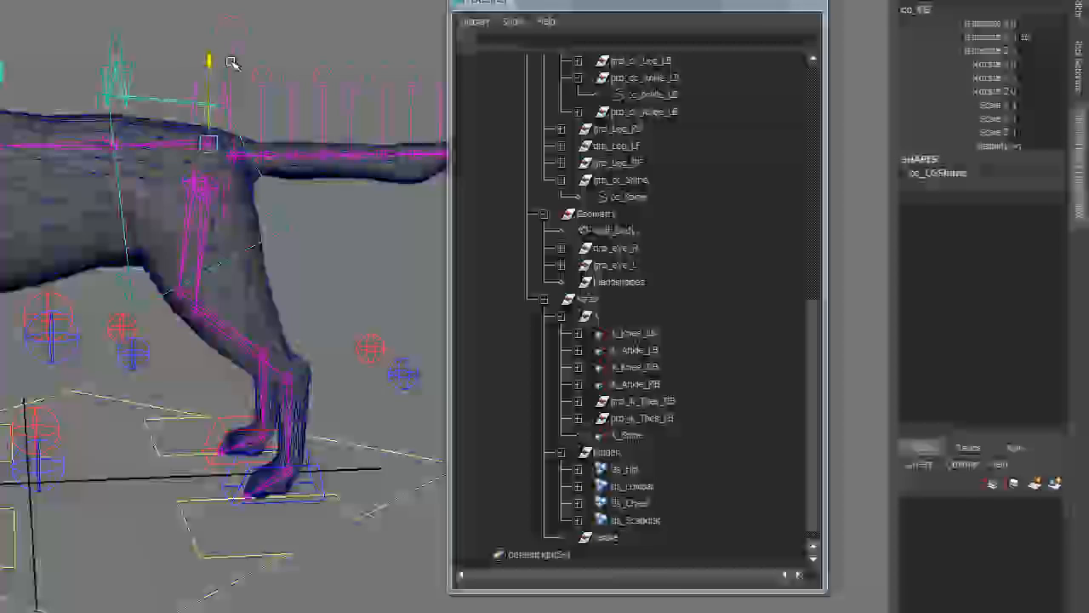
left_click_drag(226, 59, 218, 102)
key("ctrl+z")
mouse_move(253, 458)
left_mouse_down("alt")
mouse_move(205, 482)
mouse_move(239, 472)
left_mouse_up("alt")
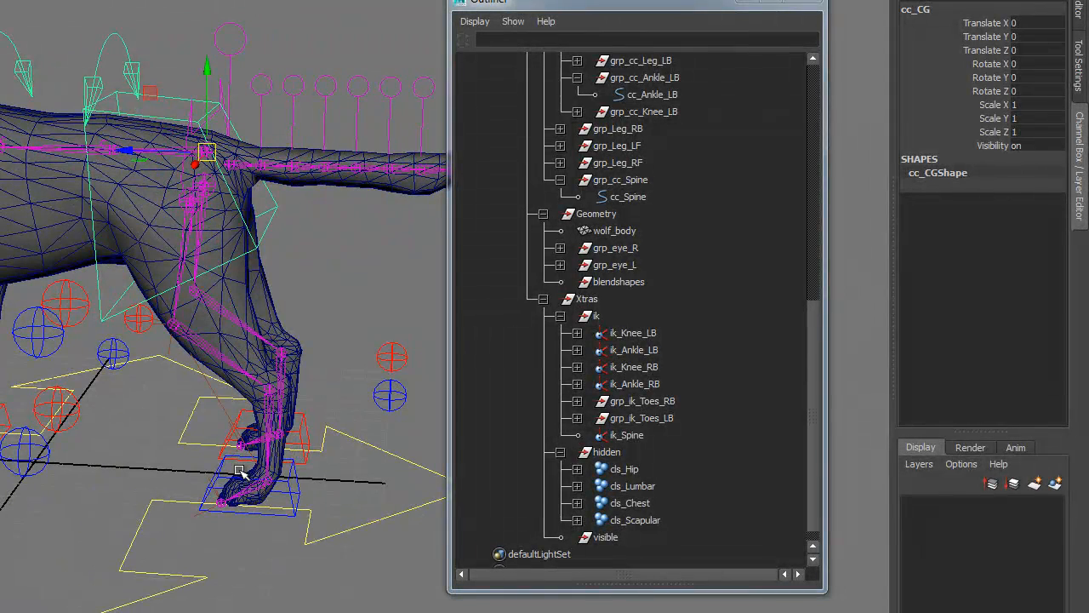